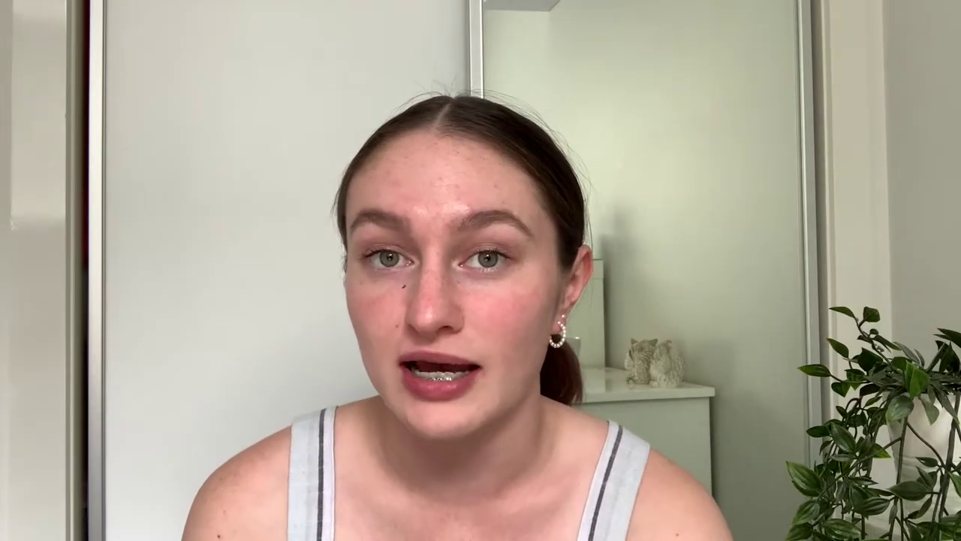
- Search 'notion app download' and download the Intel Mac installer (Notion-2.0.11.dmg), then open it
type("pp downl")
key("Return")
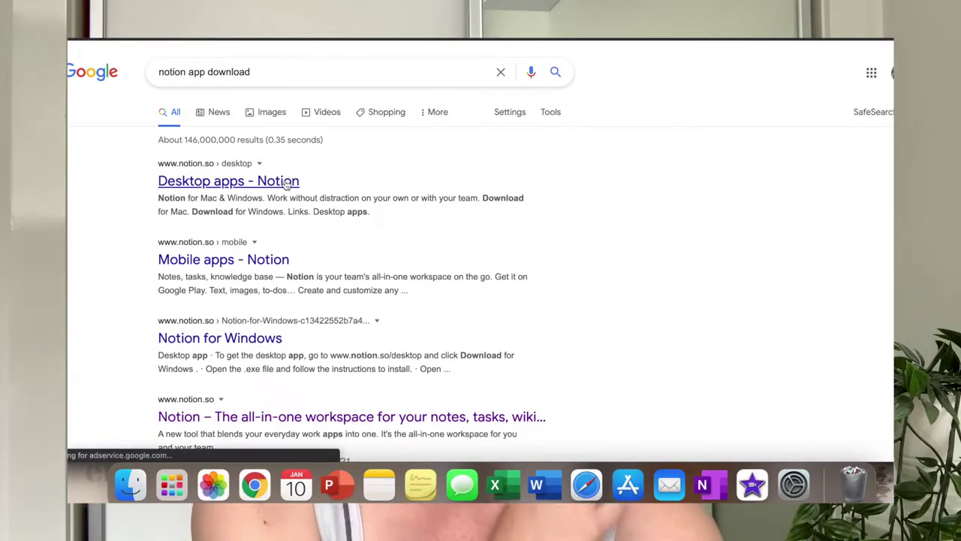
left_click(288, 181)
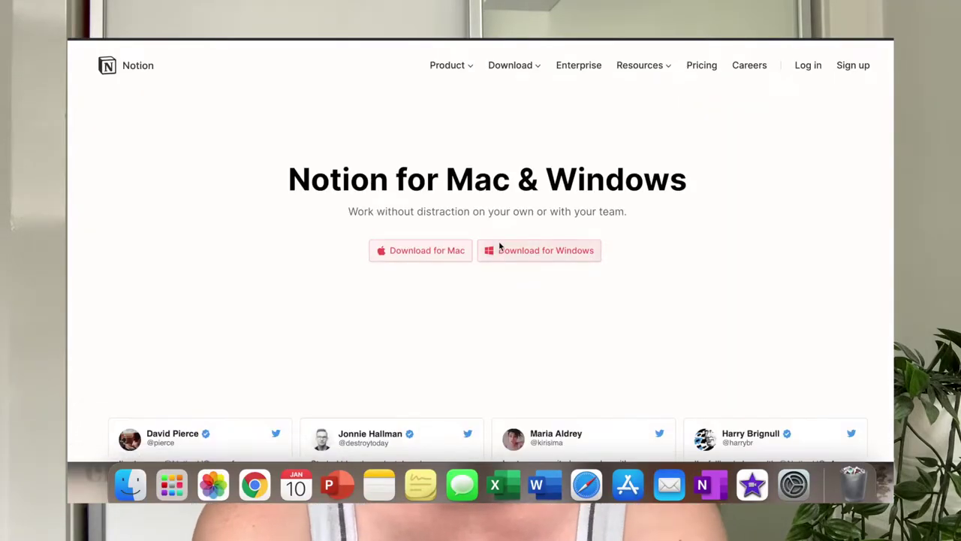
left_click(445, 396)
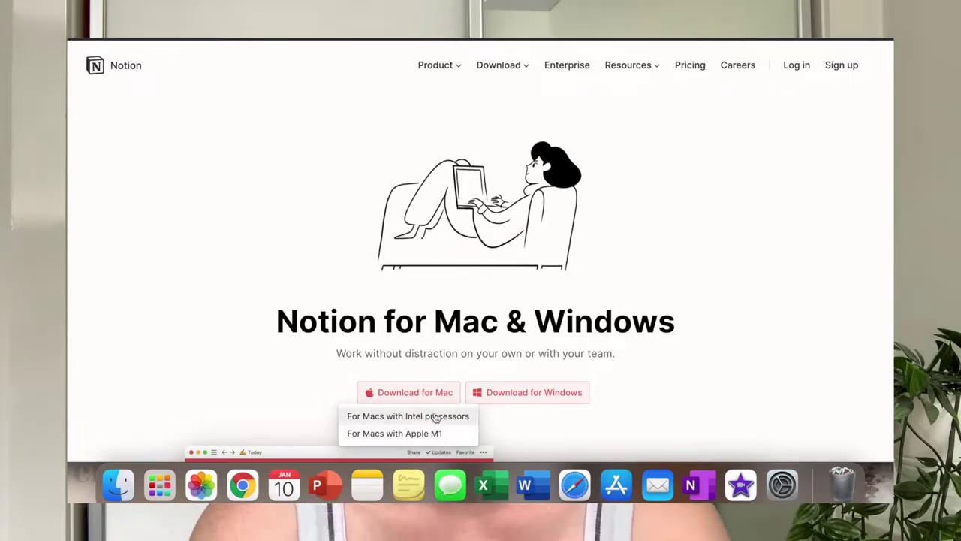
left_click(436, 421)
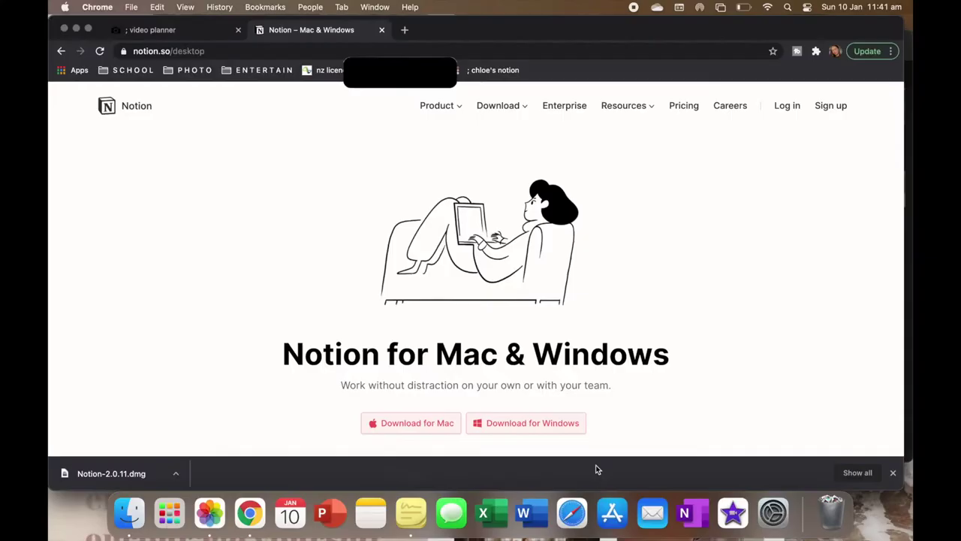
left_click(123, 475)
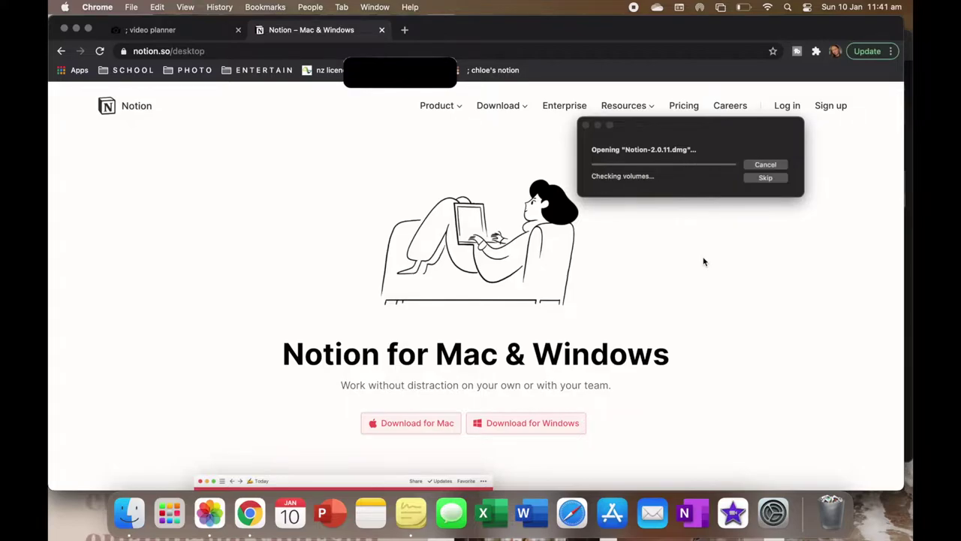
- Drag Notion into Applications, launch it from Launchpad and confirm the security prompt
left_click_drag(188, 164, 369, 162)
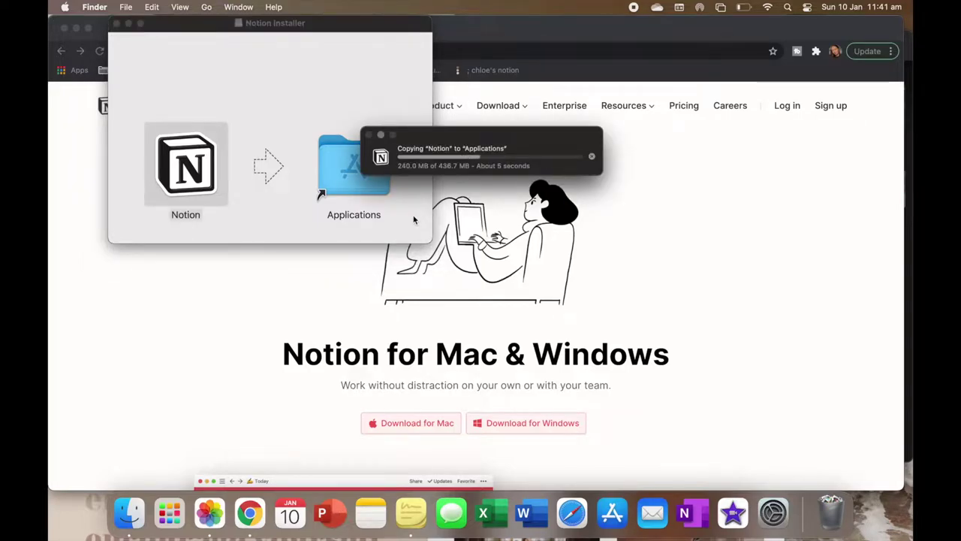
key("F4")
left_click(480, 150)
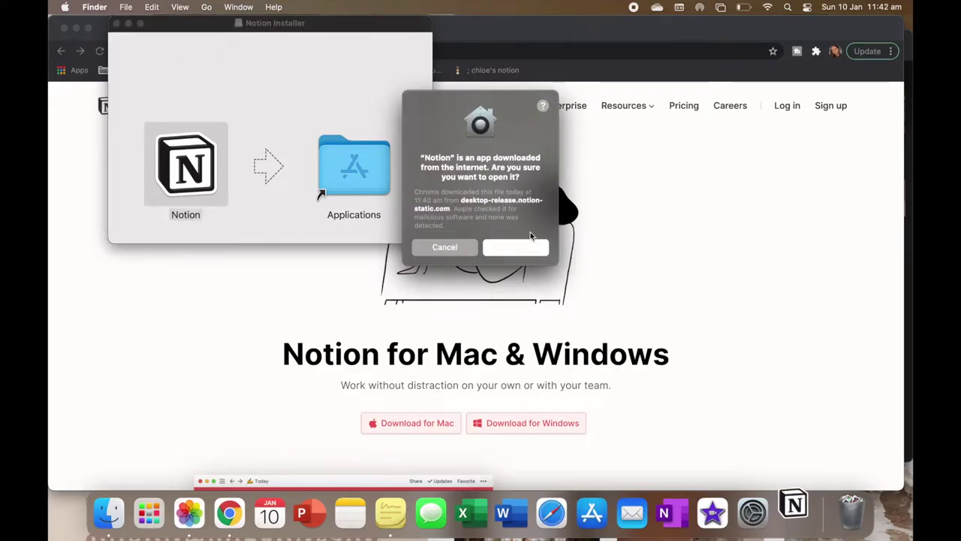
left_click(524, 245)
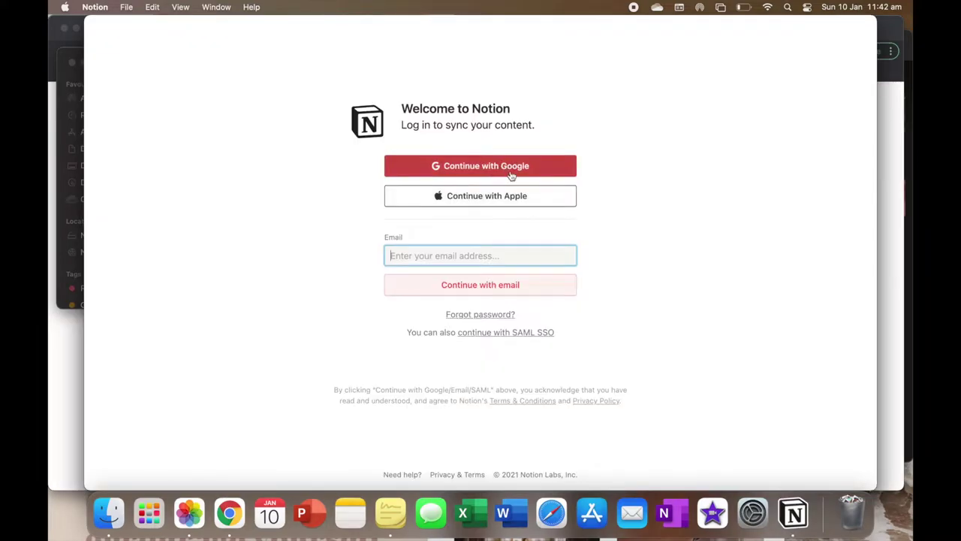
- Sign in to Notion with a Google account to reach the aesthetic homepage
left_click(493, 166)
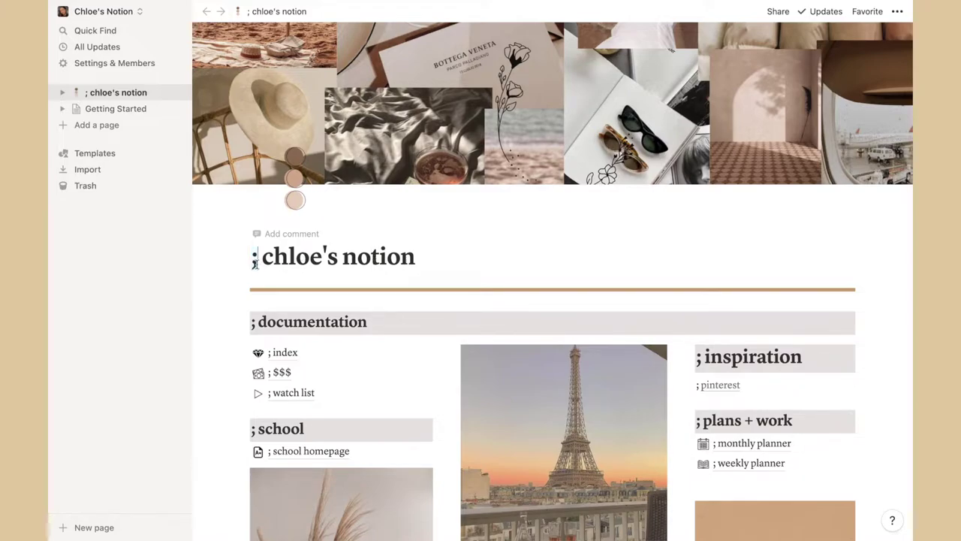
- Open the ; index page and delete its 'notes - class notes' line
scroll(254, 260, "down", 2)
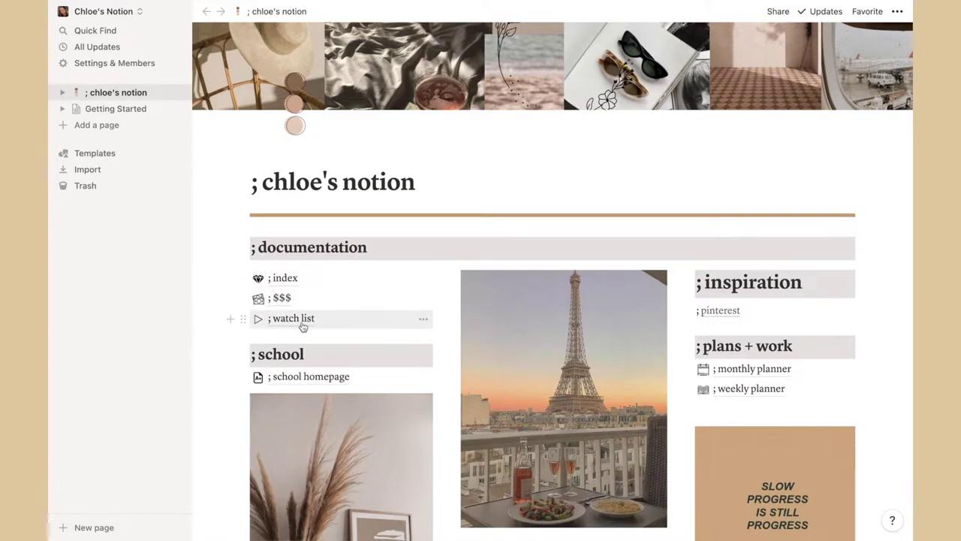
left_click(286, 279)
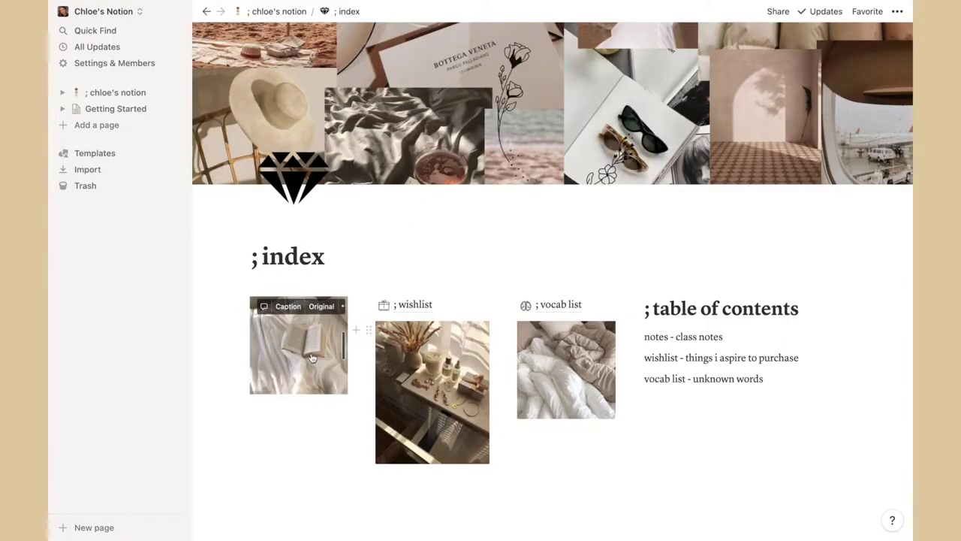
scroll(313, 358, "down", 1)
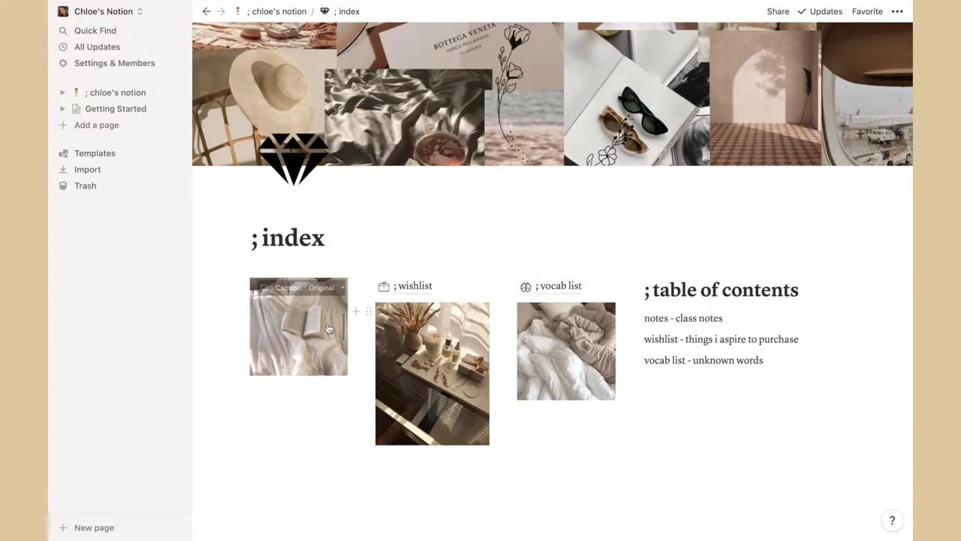
left_click(342, 292)
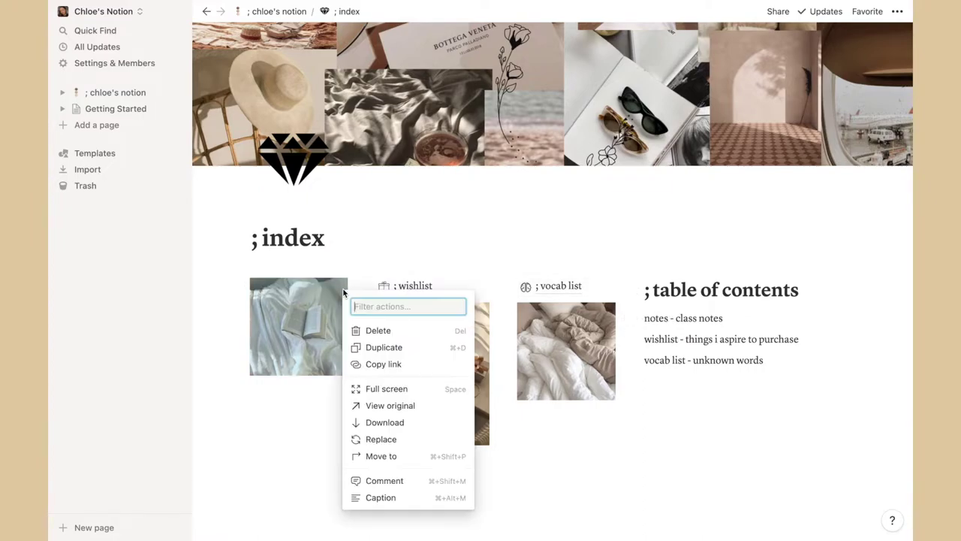
left_click(667, 243)
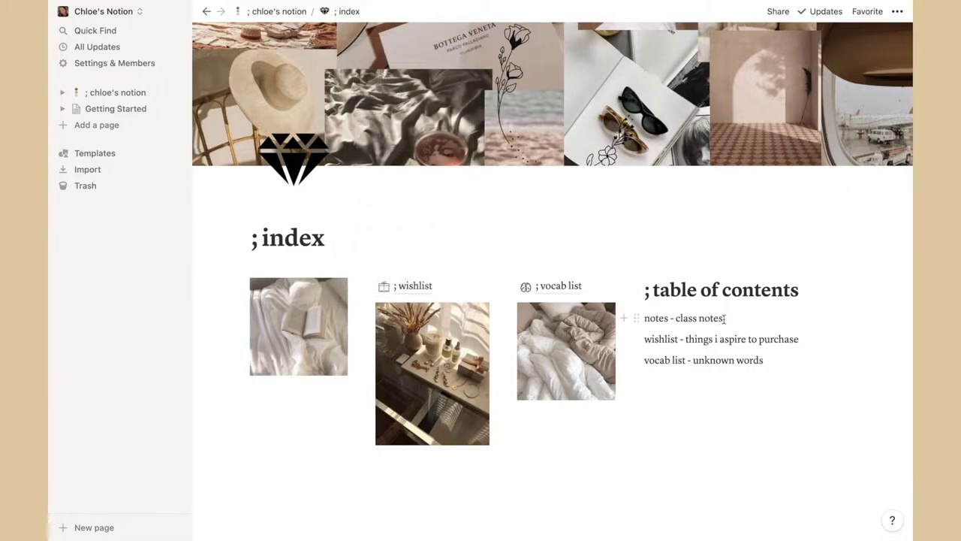
left_click_drag(726, 318, 643, 318)
key("BackSpace")
key("BackSpace")
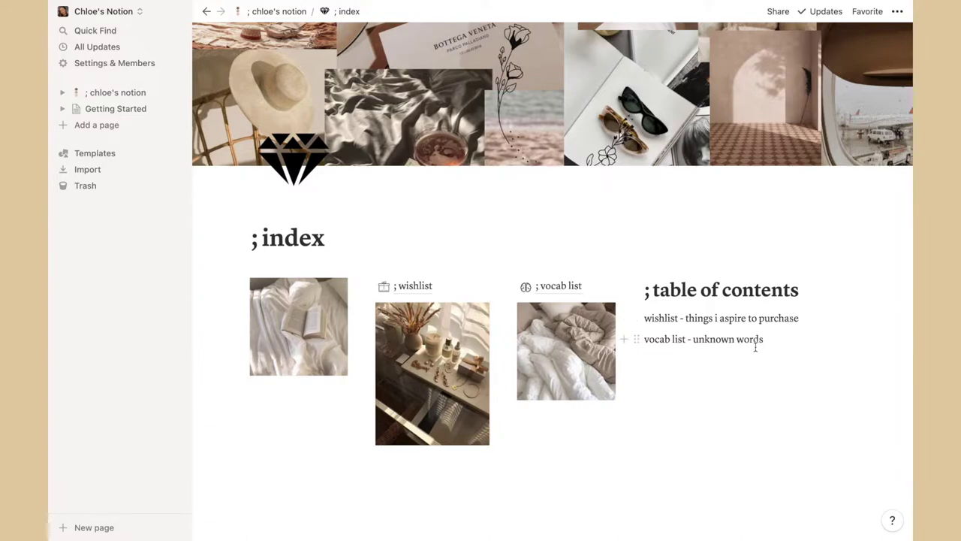
left_click(421, 286)
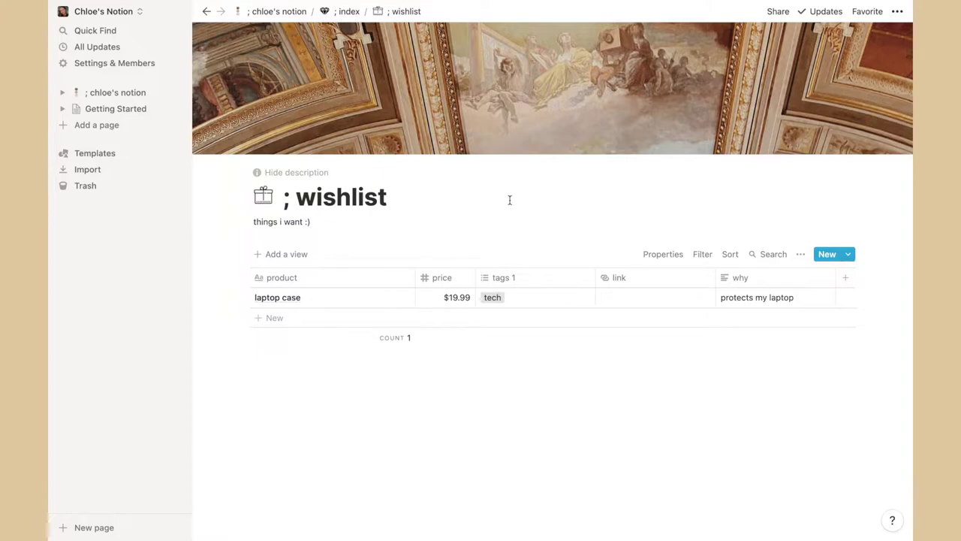
- Inspect the laptop case entry's icon, price, tags, link and why cells without changes, then go home
left_click(263, 195)
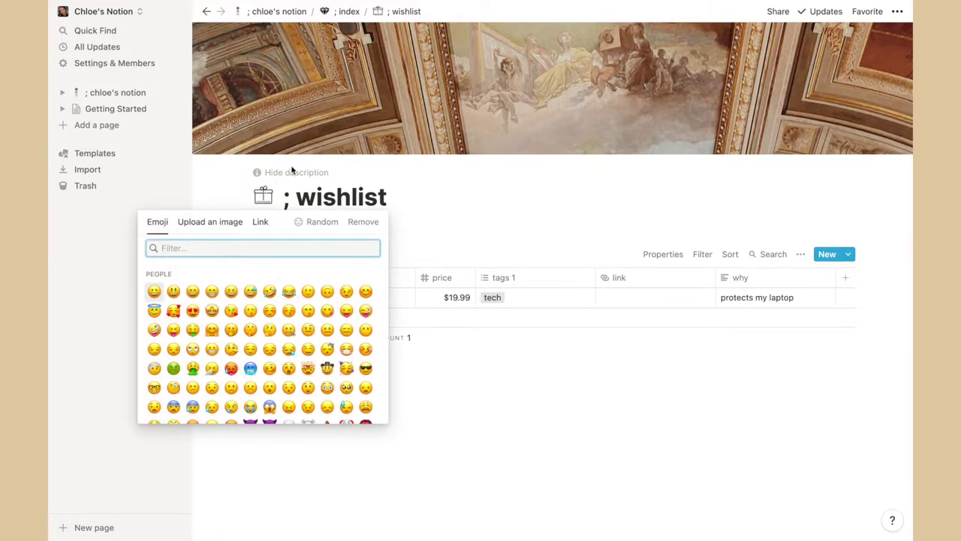
left_click(245, 183)
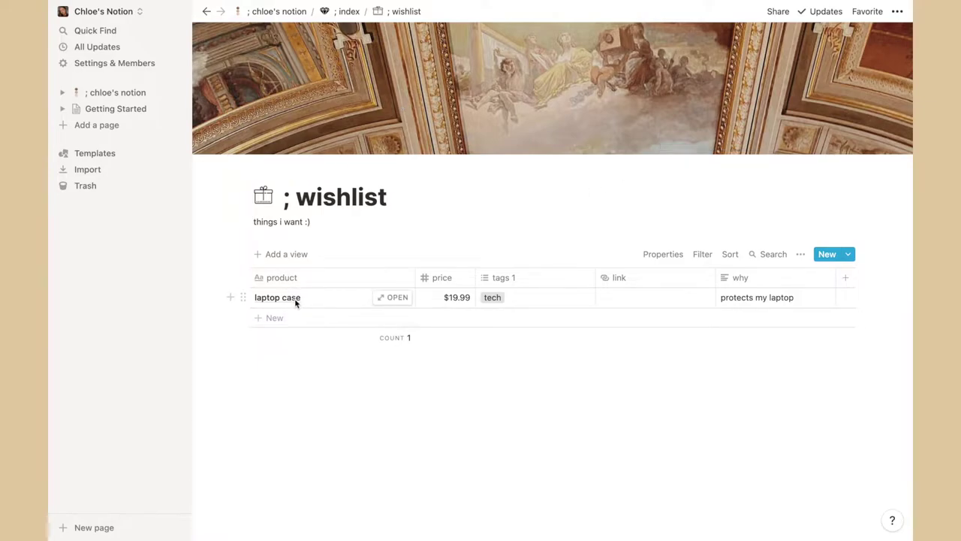
left_click(455, 295)
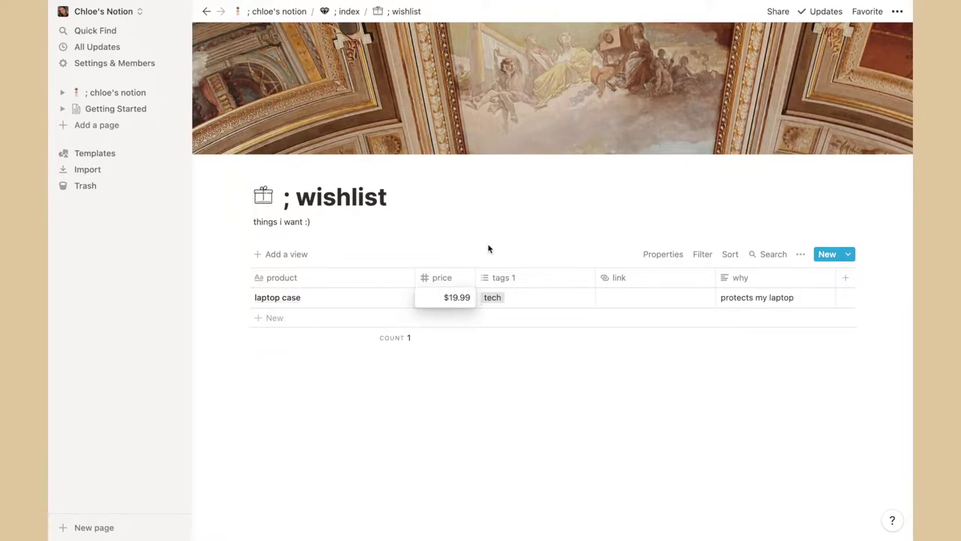
left_click(512, 298)
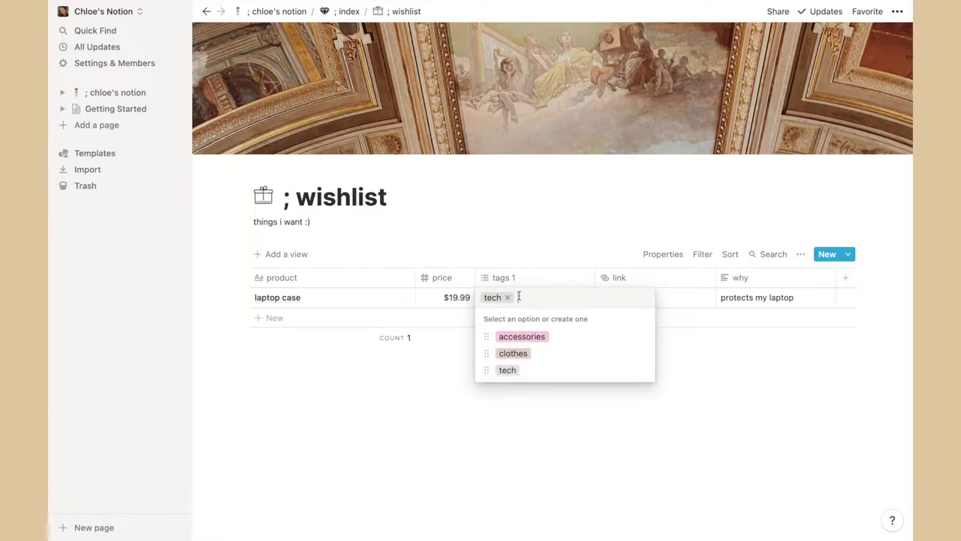
left_click(612, 299)
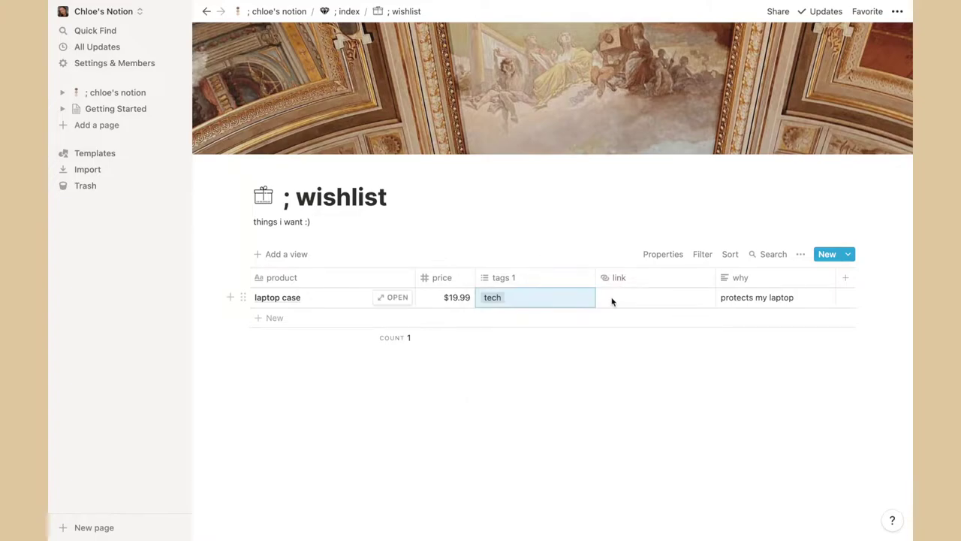
left_click(612, 298)
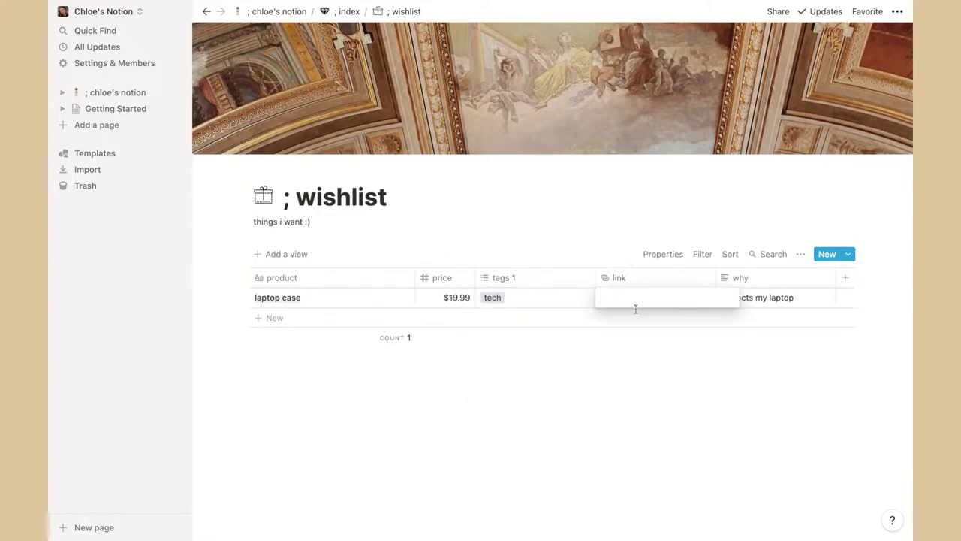
key("Escape")
left_click(749, 298)
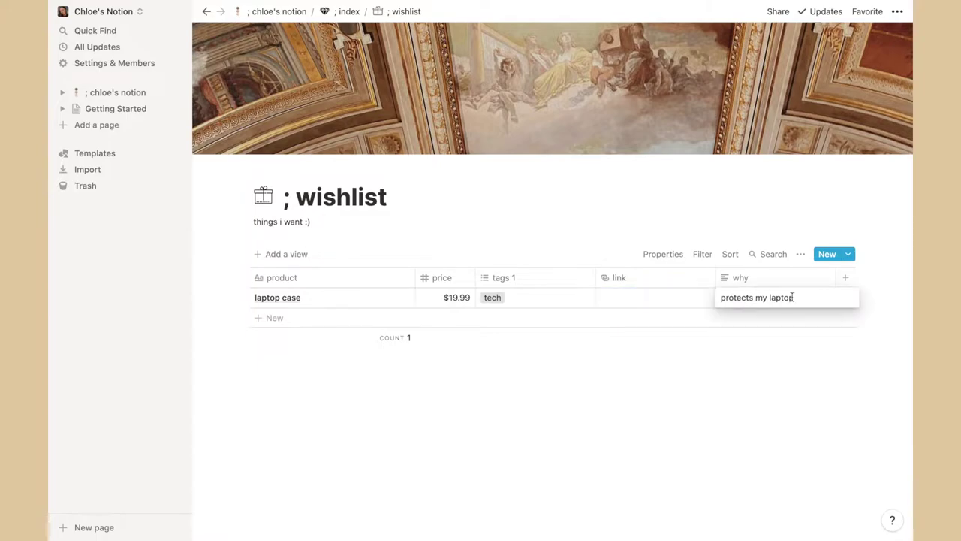
key("Escape")
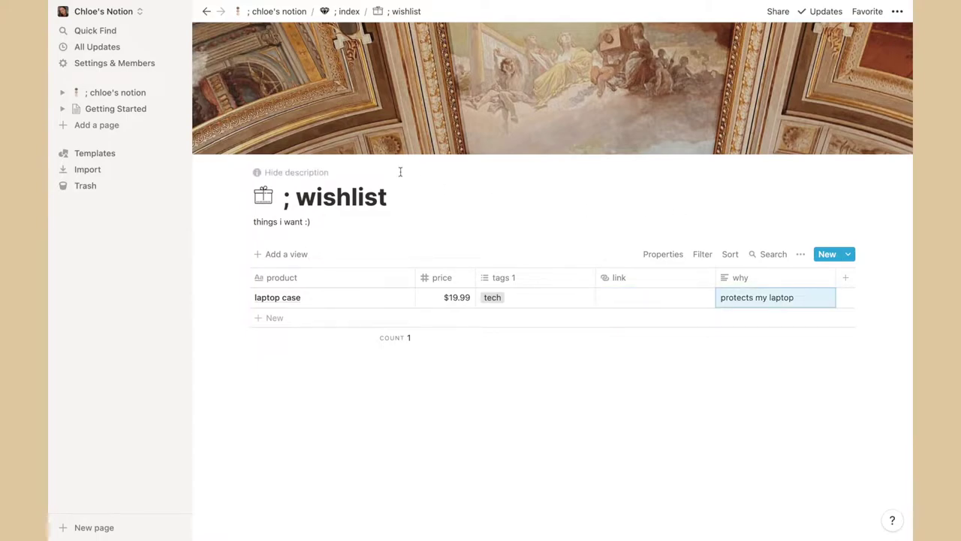
left_click(277, 11)
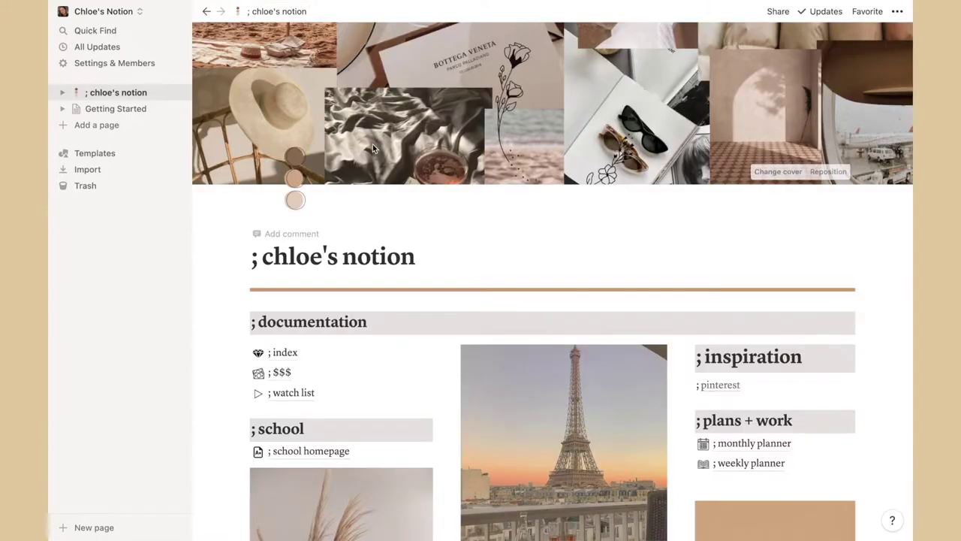
- Open the ; vocab list from the index and rename its chinese column to 'english'
left_click(283, 352)
left_click(558, 281)
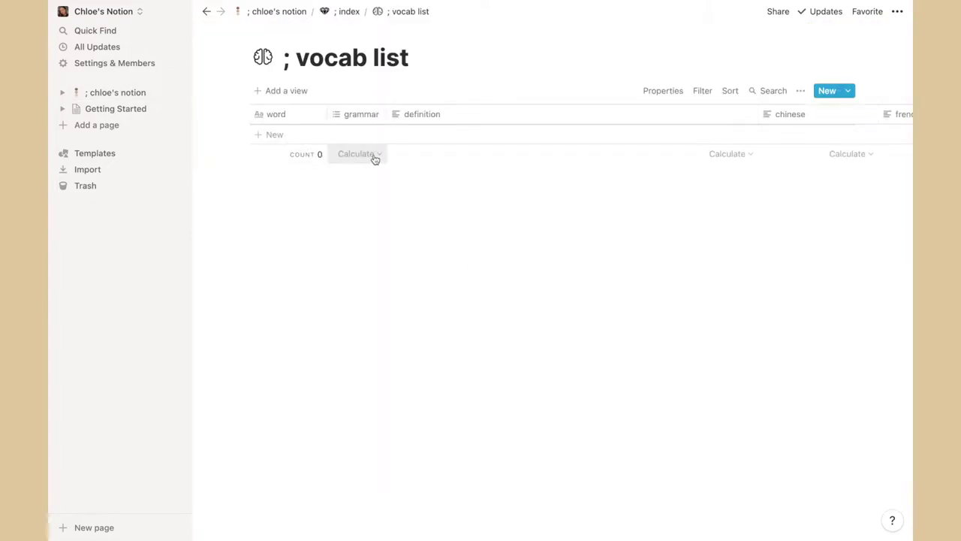
left_click(797, 116)
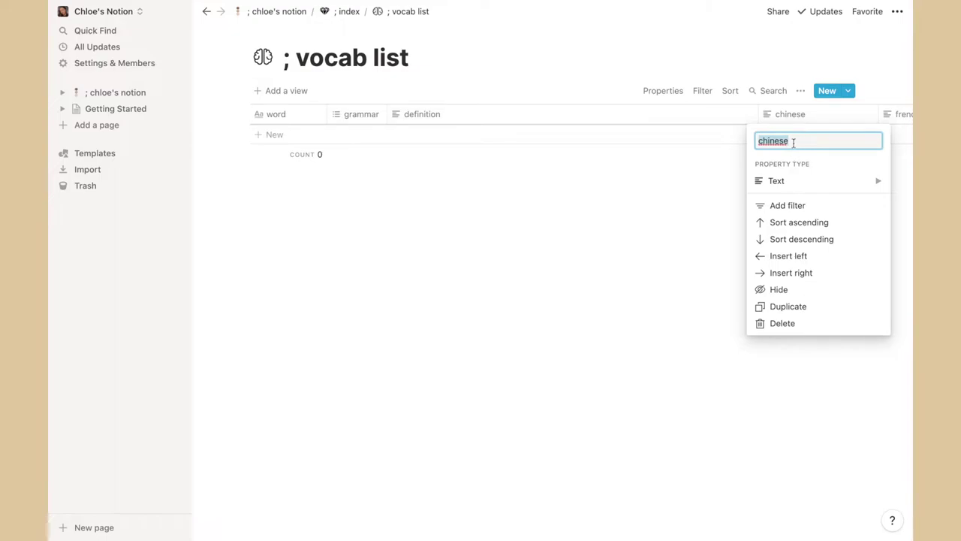
type("en")
type("glish")
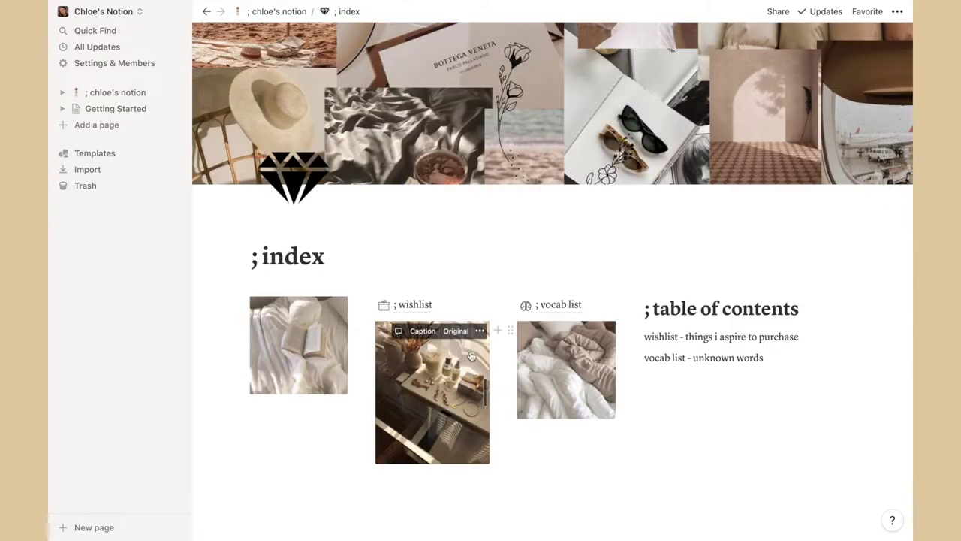
- Open the wishlist image's replace options, dismiss them, and return to the main workspace page
left_click(480, 331)
left_click(533, 231)
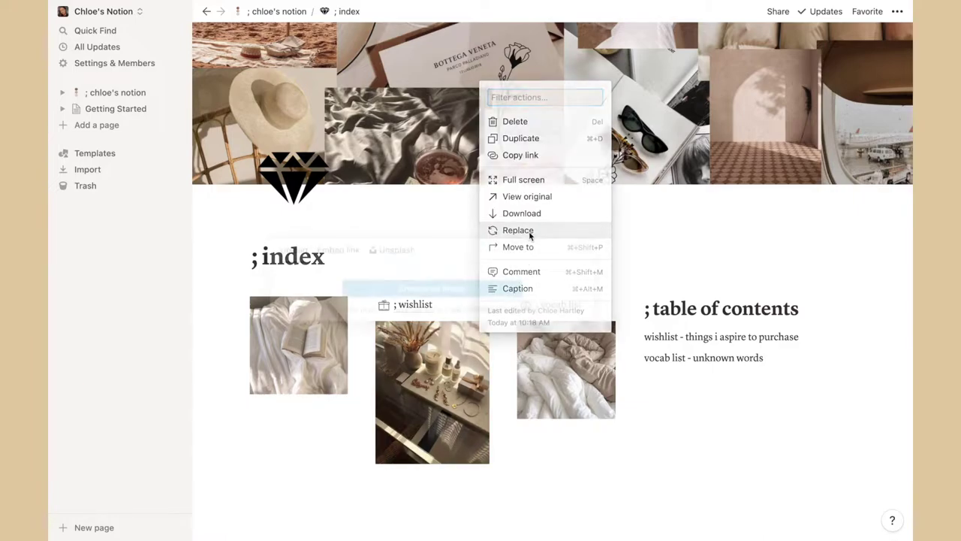
left_click(610, 212)
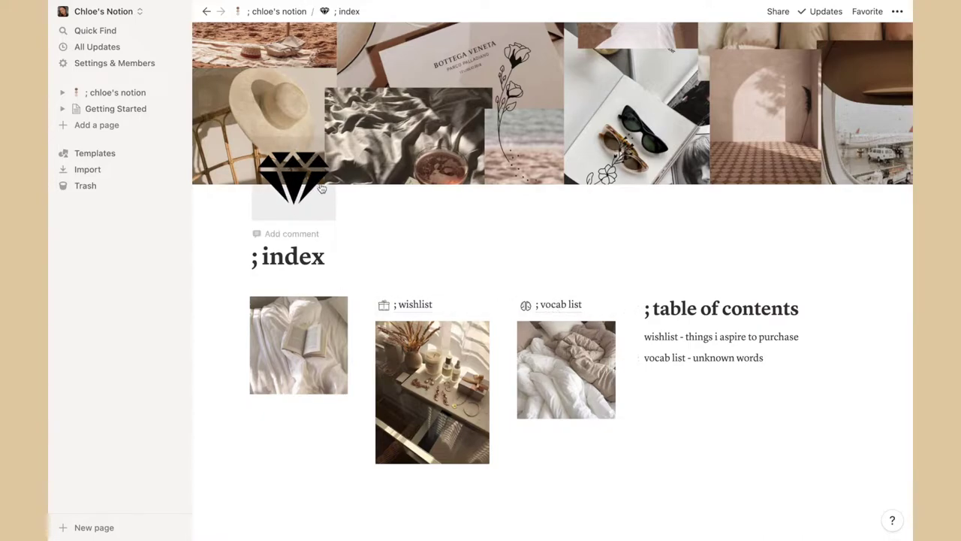
left_click(279, 11)
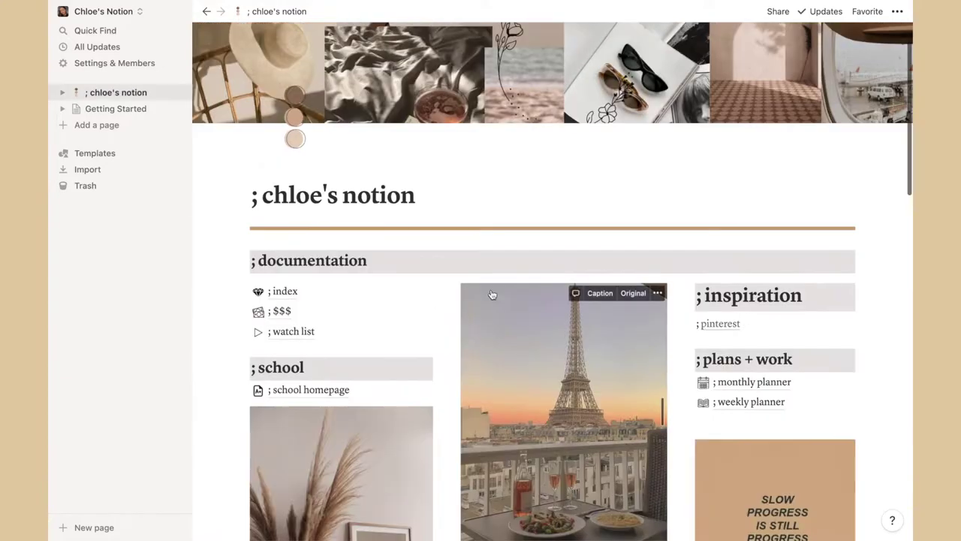
- Glance at the ; $$$ finance page, go back, and open the ; watch list page
left_click(283, 313)
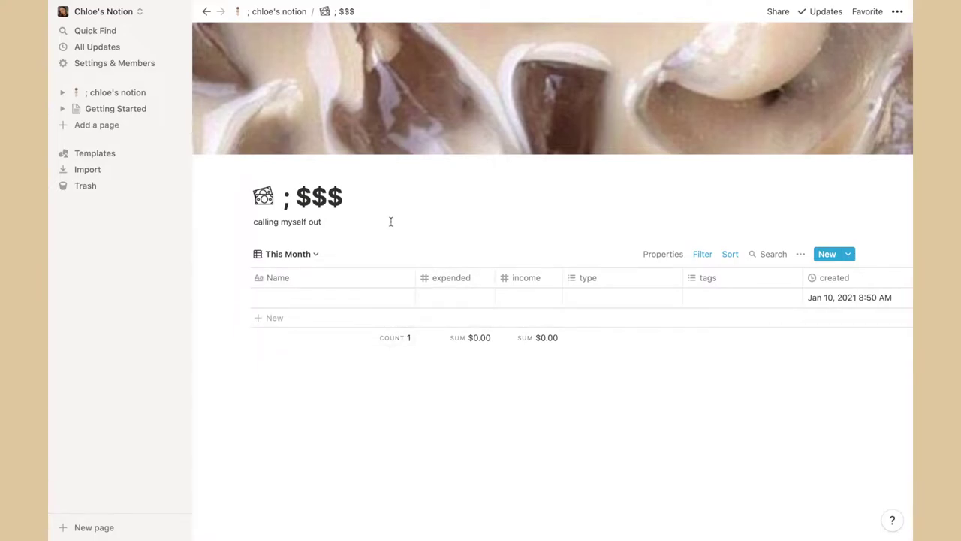
key("super+bracketleft")
left_click(301, 346)
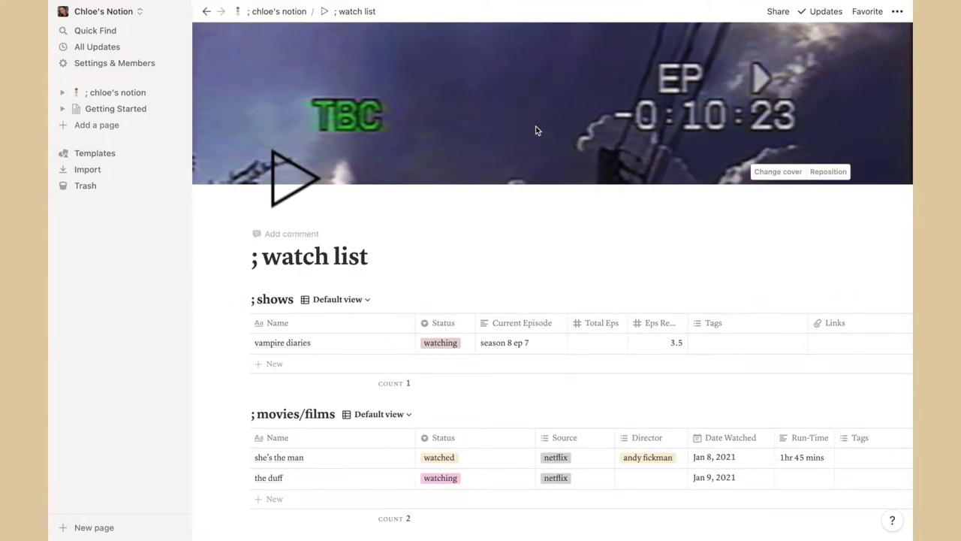
- Widen the shows table's Eps Remaining column and scroll down to the youtube videos table
scroll(573, 212, "down", 3)
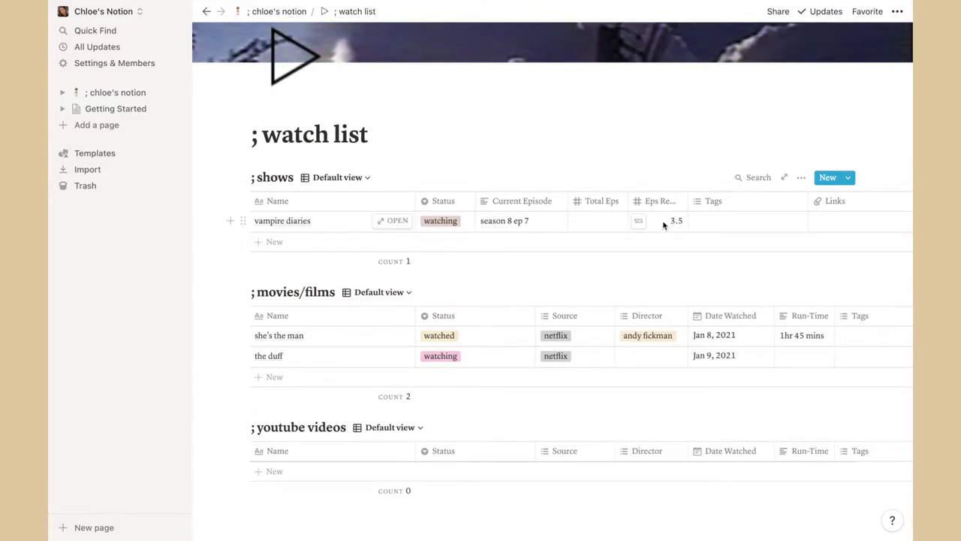
left_click_drag(688, 201, 711, 200)
scroll(441, 315, "down", 1)
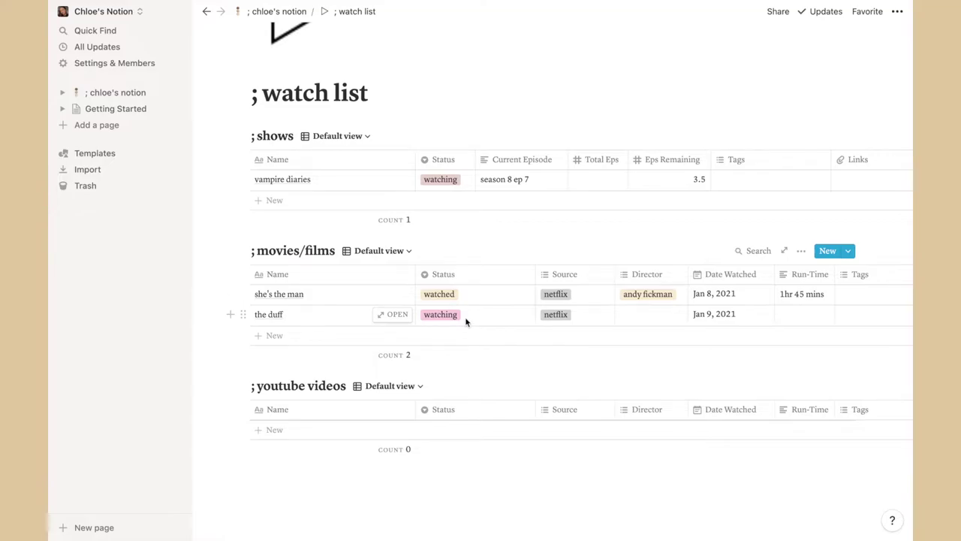
scroll(513, 354, "down", 1)
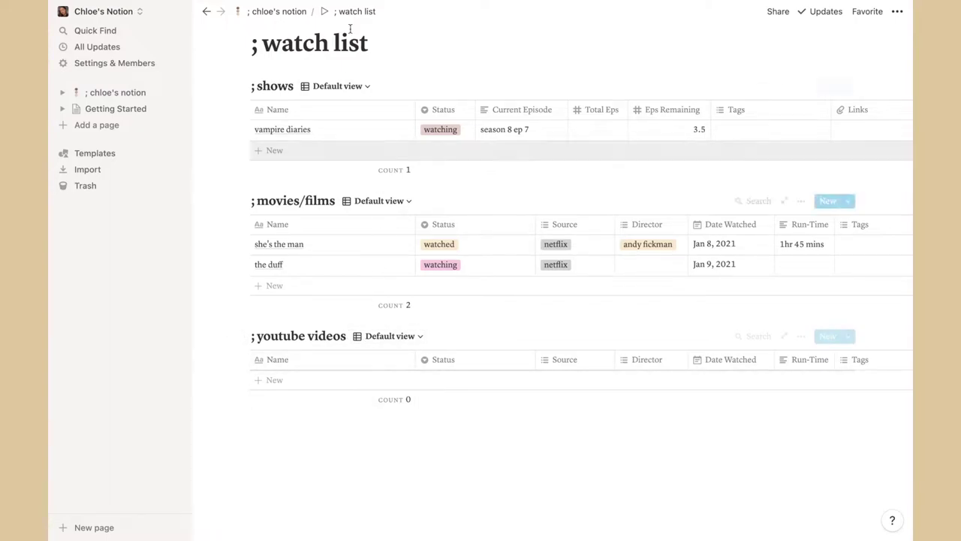
- Return to the homepage, open and close the Eiffel Tower image menu, and scroll to the youtube section
left_click(278, 11)
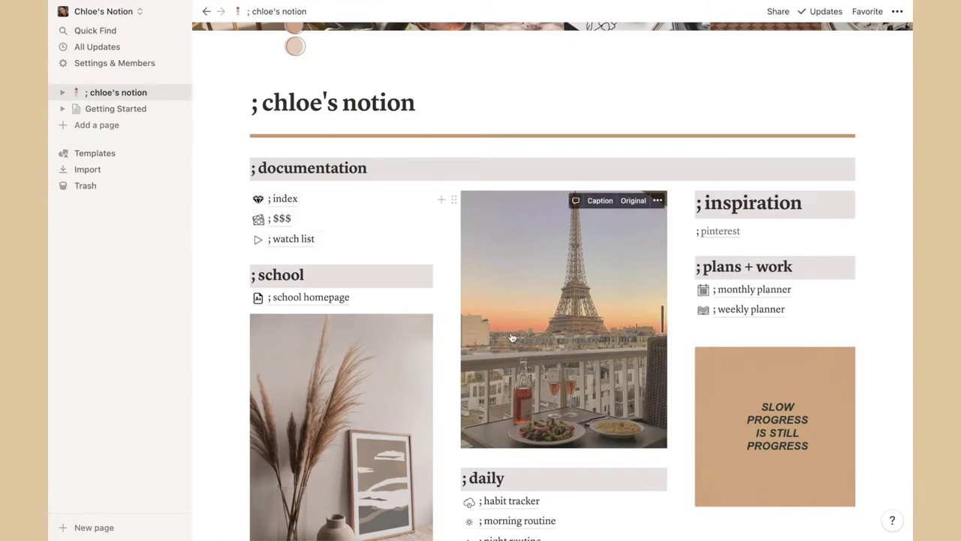
scroll(560, 277, "down", 1)
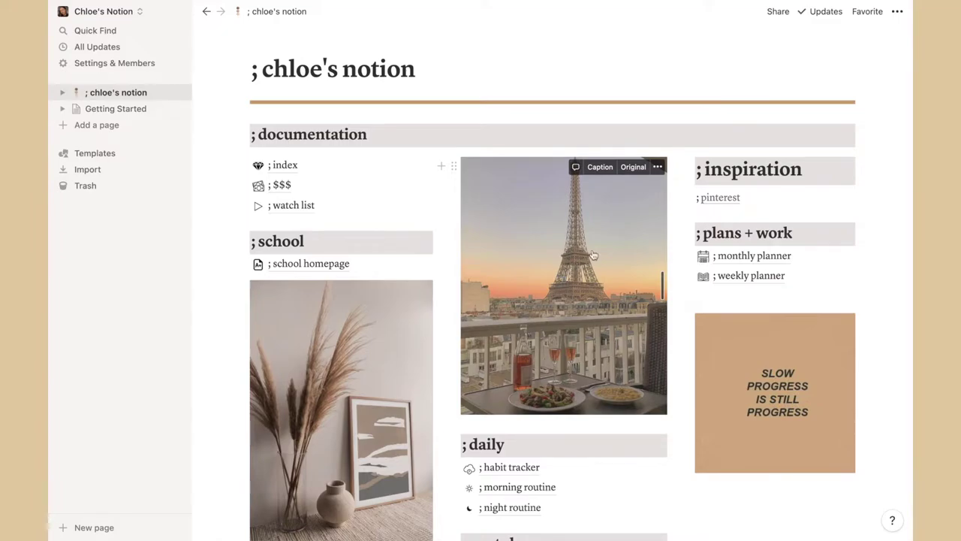
left_click(657, 167)
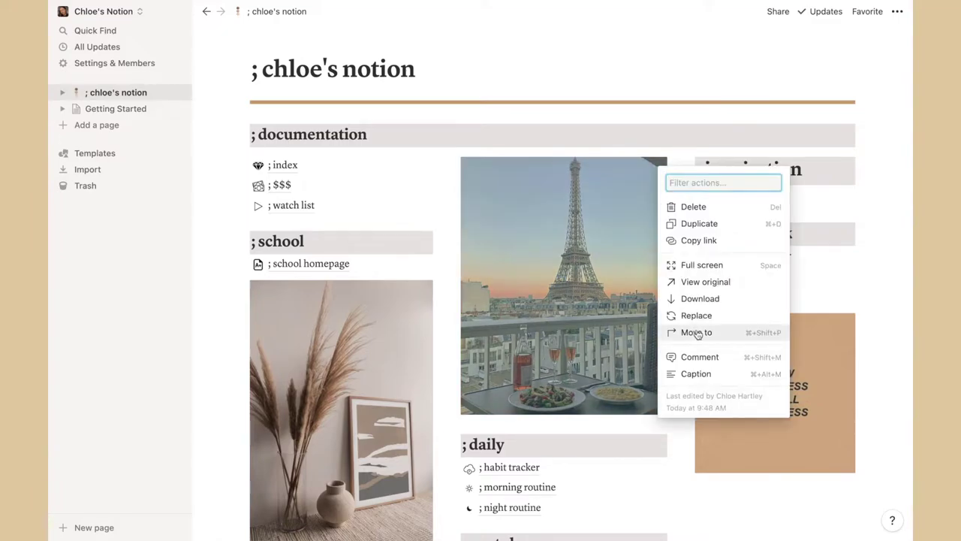
left_click(605, 115)
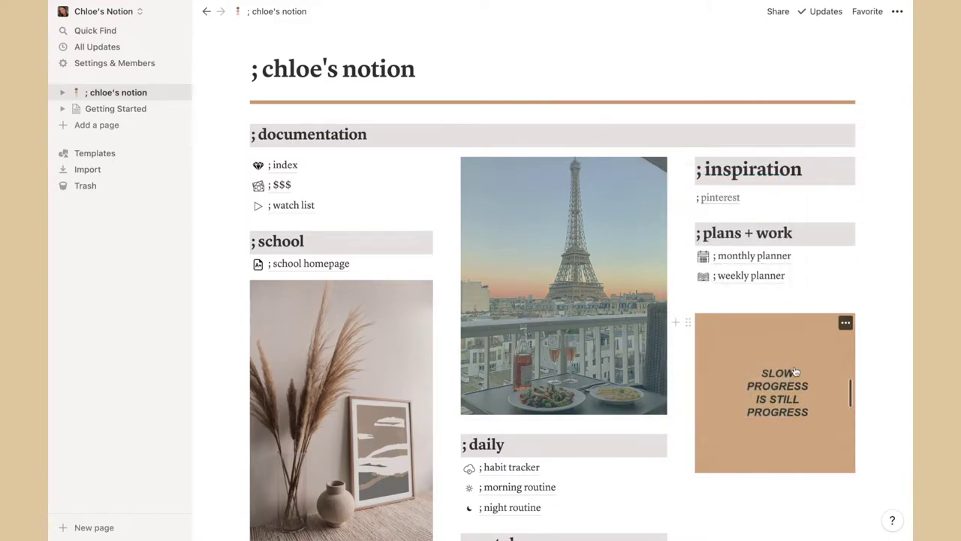
scroll(795, 371, "down", 2)
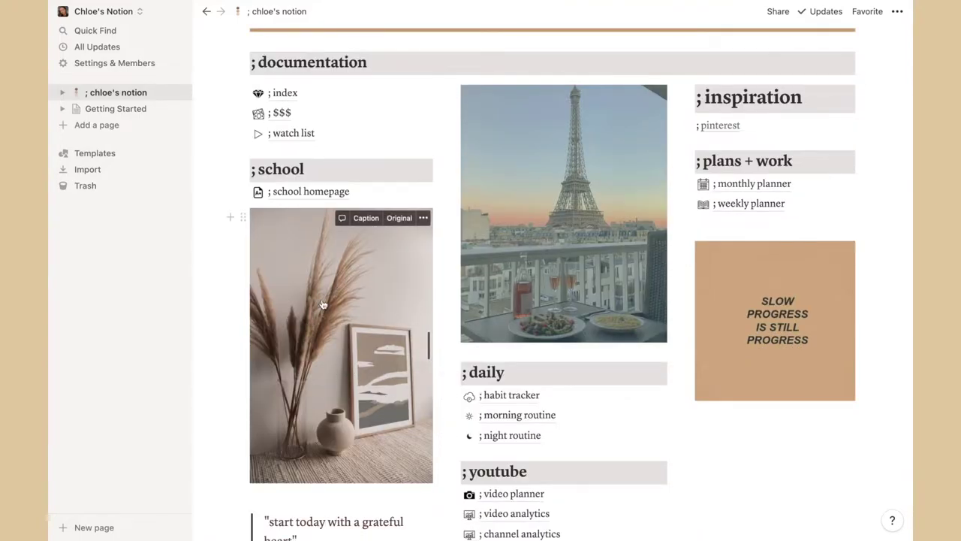
scroll(322, 304, "down", 4)
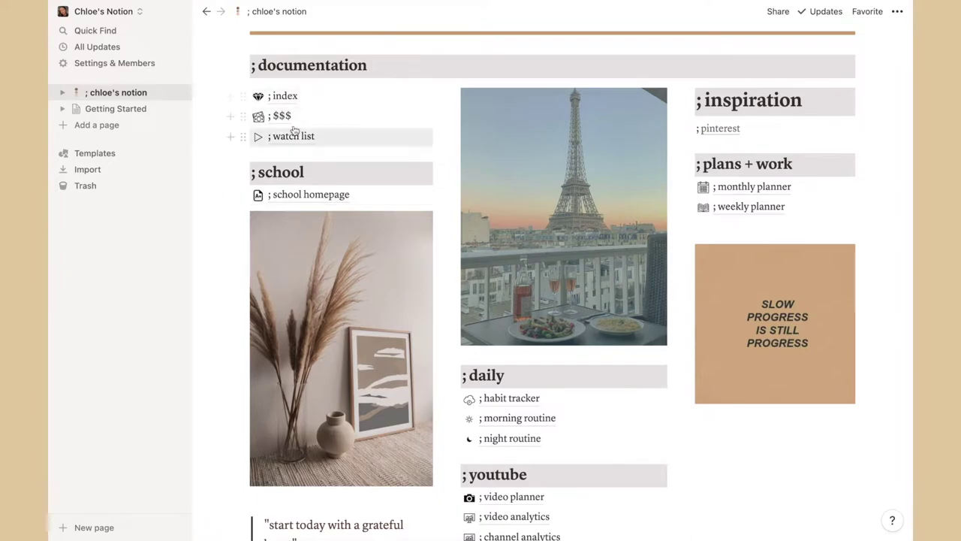
- Open the ; school homepage and tick, then undo, the english opinionated editorial assignment
left_click(321, 197)
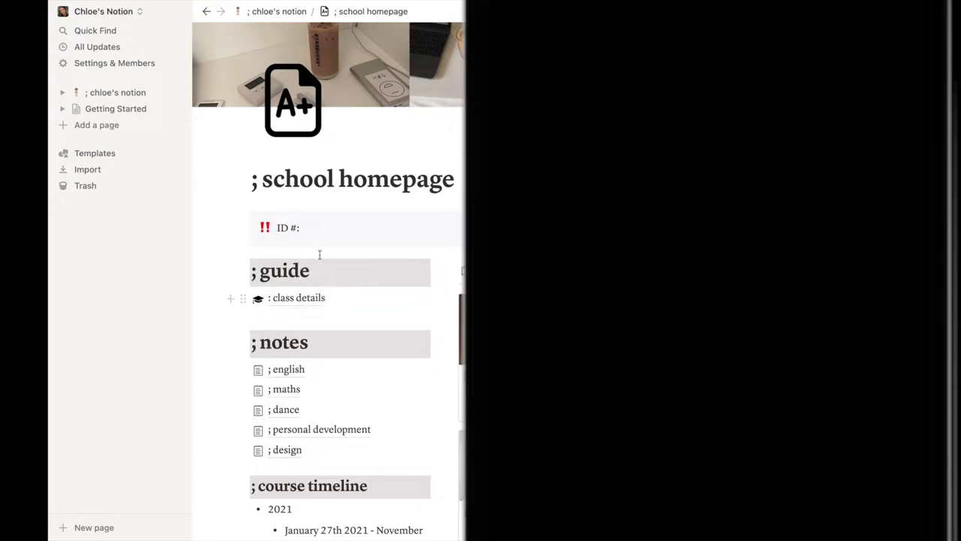
left_click(301, 227)
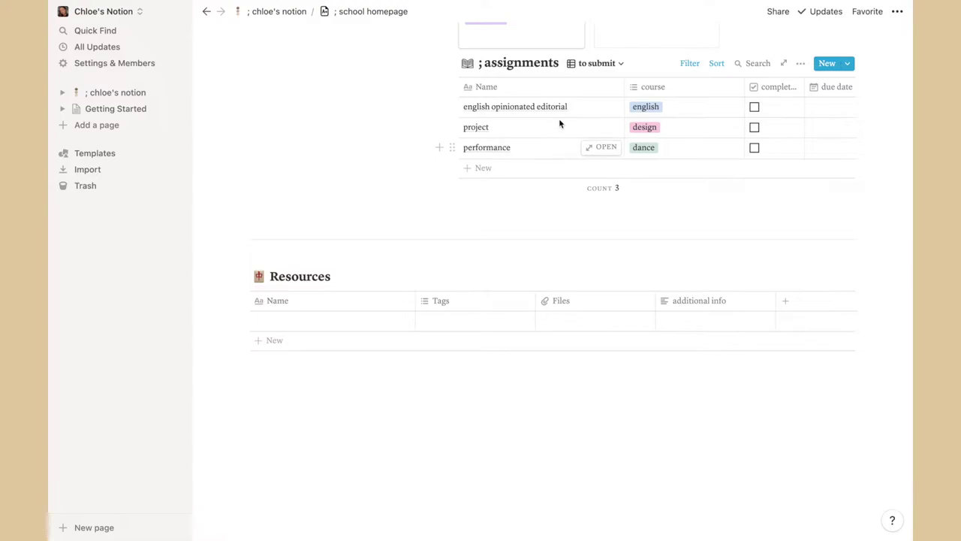
left_click(755, 107)
key("ctrl+z")
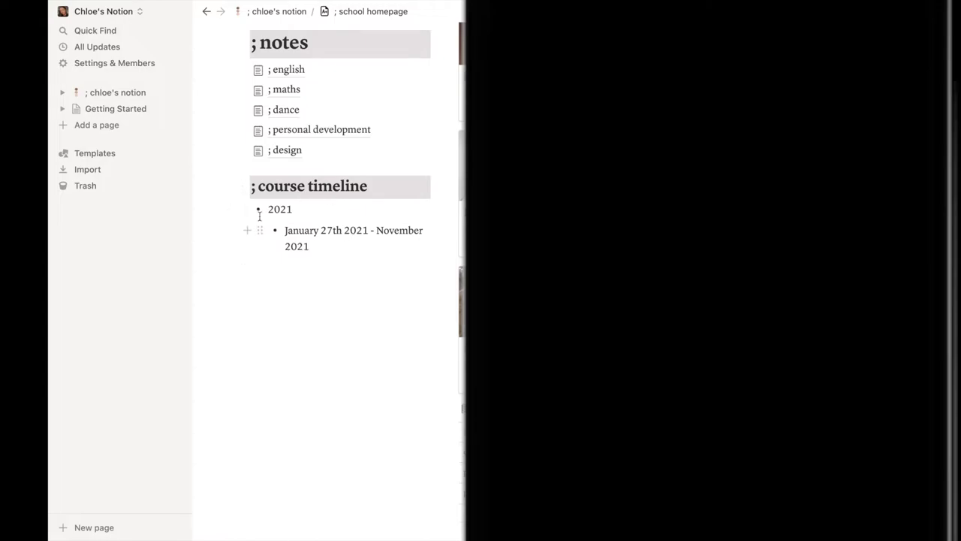
- Open the ; english notes page, then head back to the main workspace page
scroll(413, 200, "up", 5)
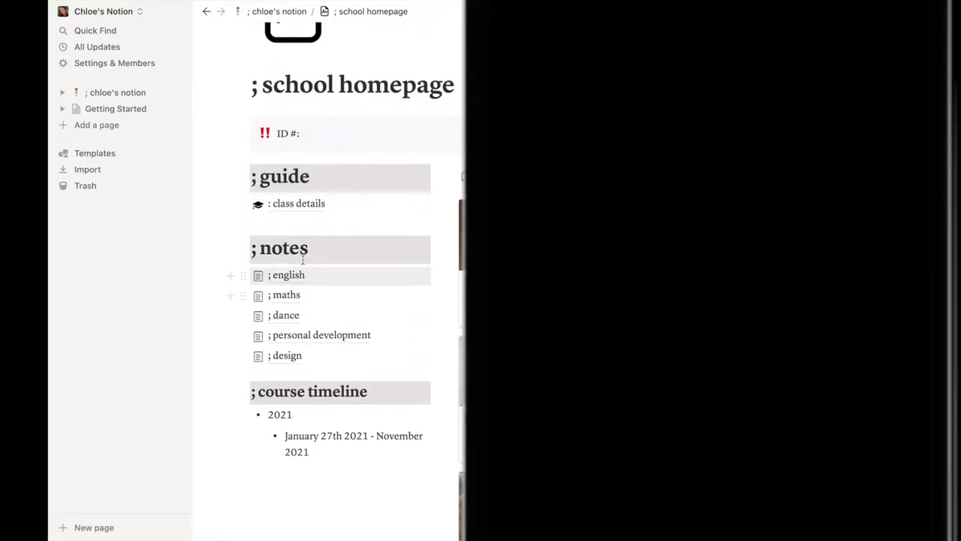
left_click(296, 273)
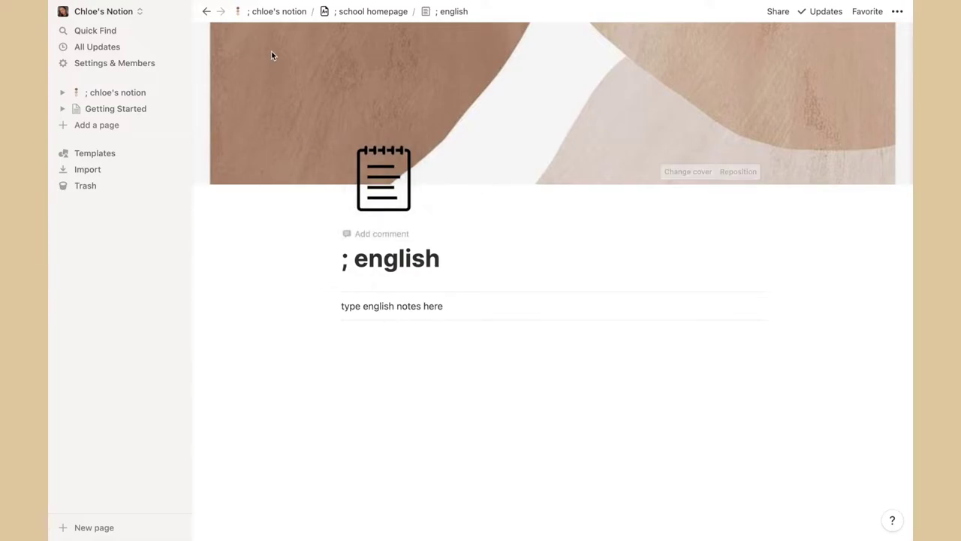
left_click(279, 11)
scroll(414, 385, "down", 3)
scroll(413, 385, "down", 2)
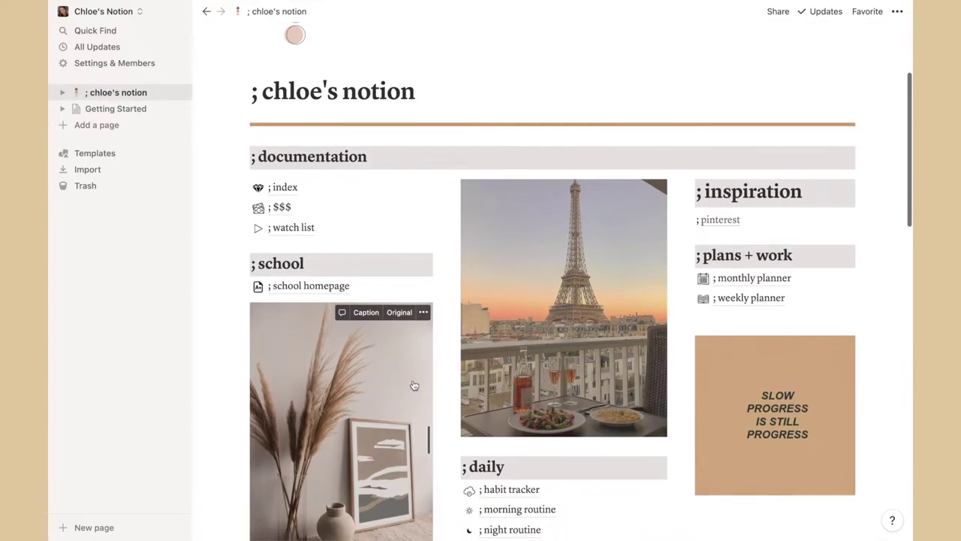
scroll(417, 376, "down", 1)
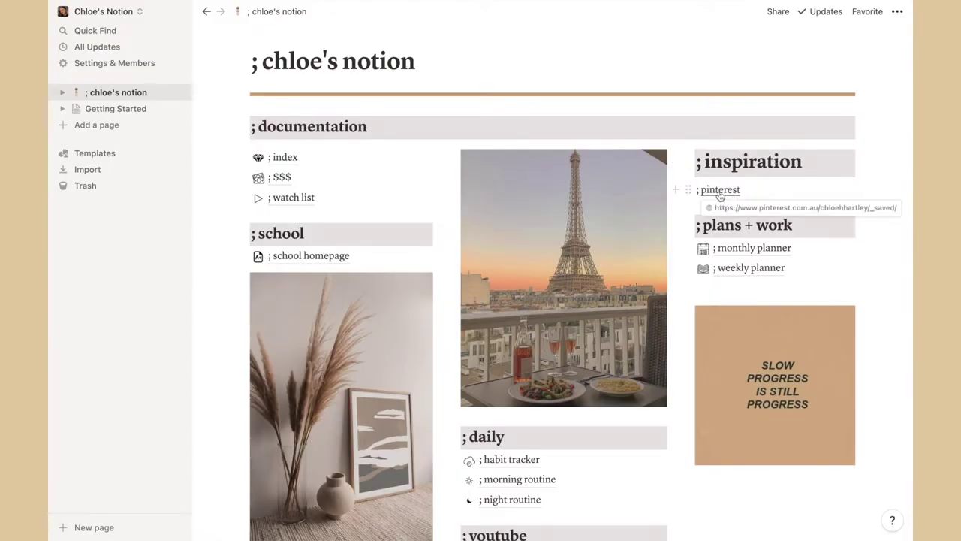
scroll(719, 194, "down", 2)
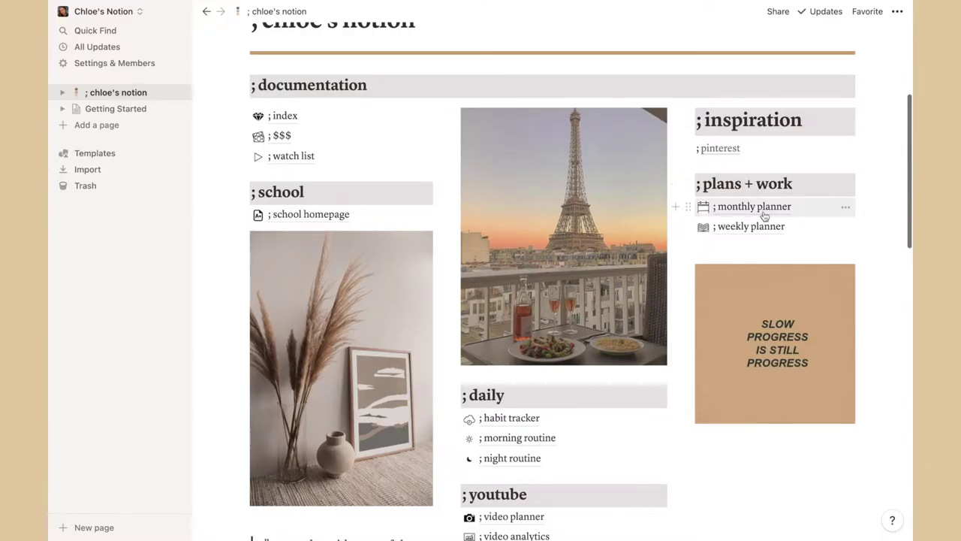
left_click(755, 208)
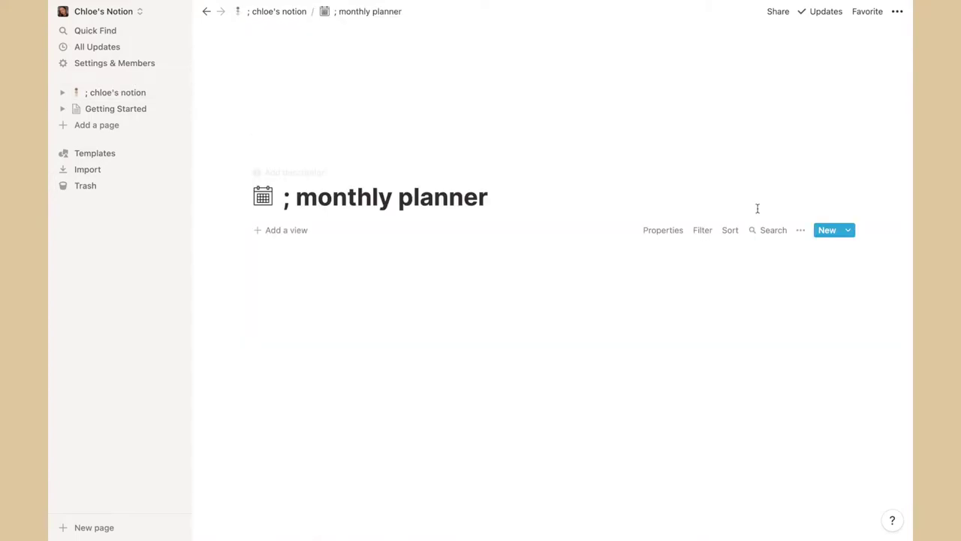
scroll(664, 346, "down", 2)
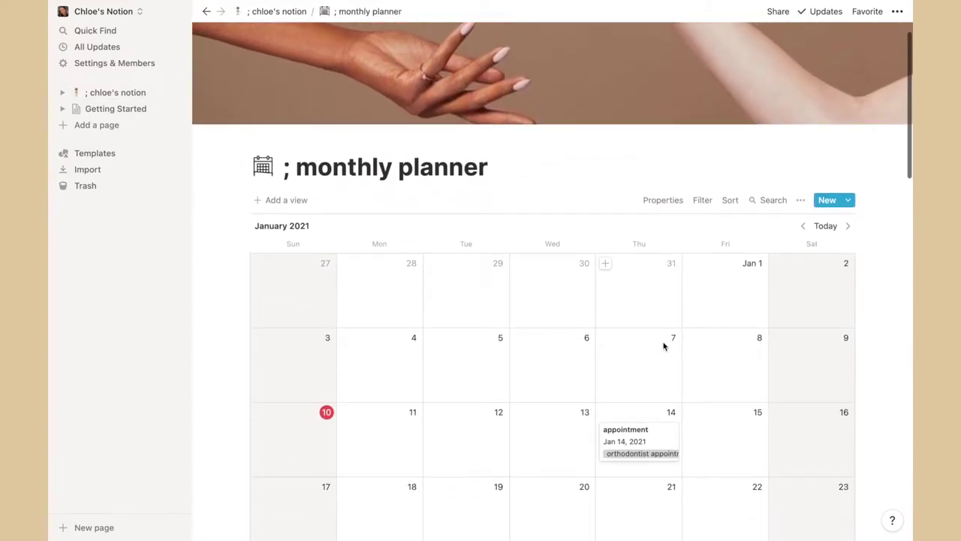
scroll(521, 376, "down", 1)
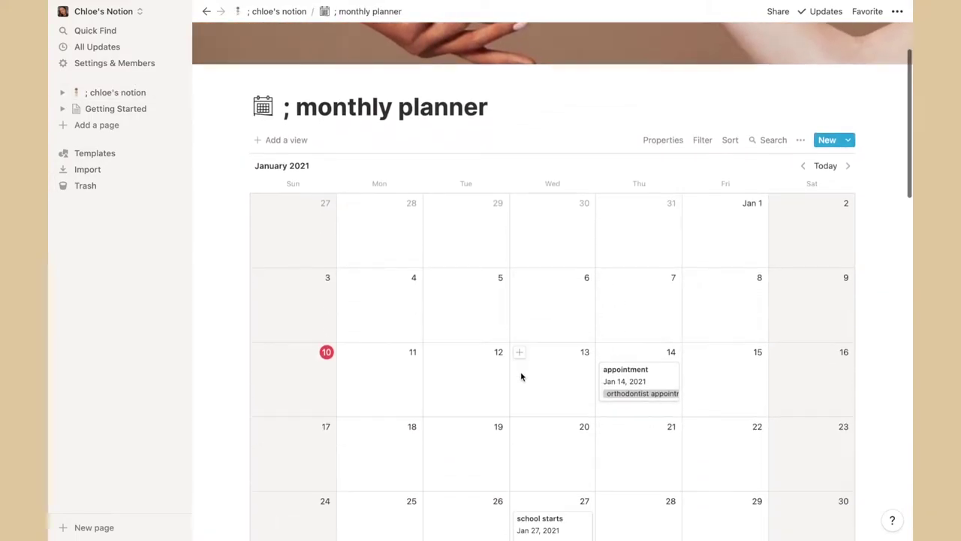
key("super+bracketleft")
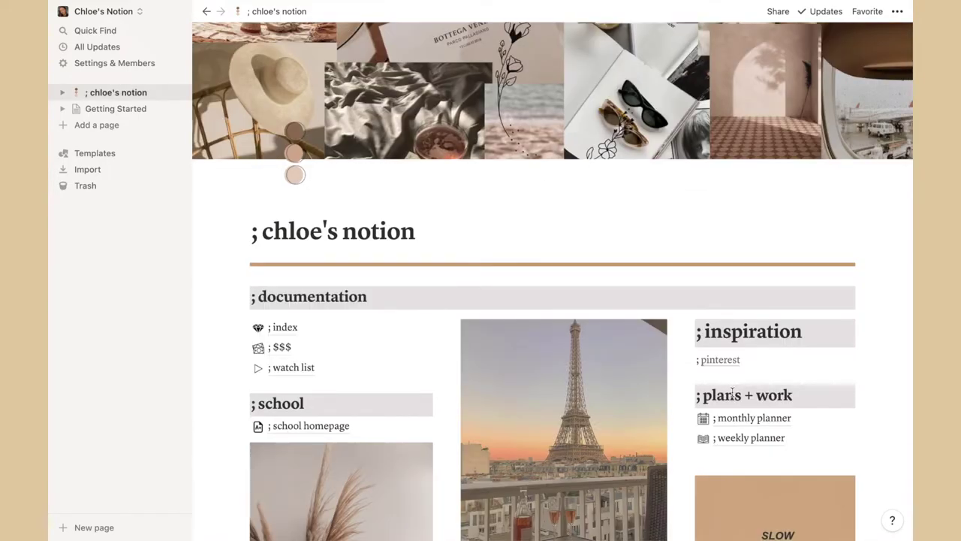
scroll(733, 394, "down", 2)
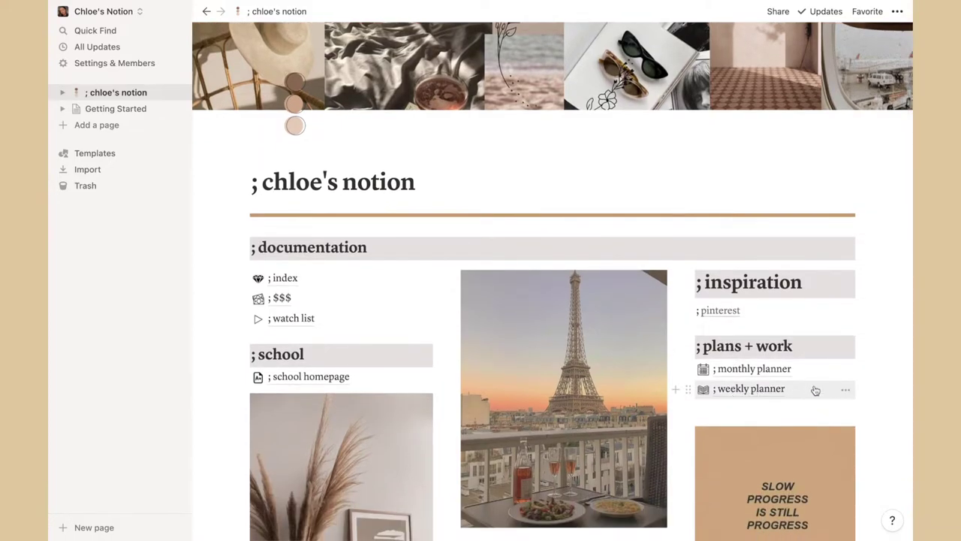
left_click(751, 389)
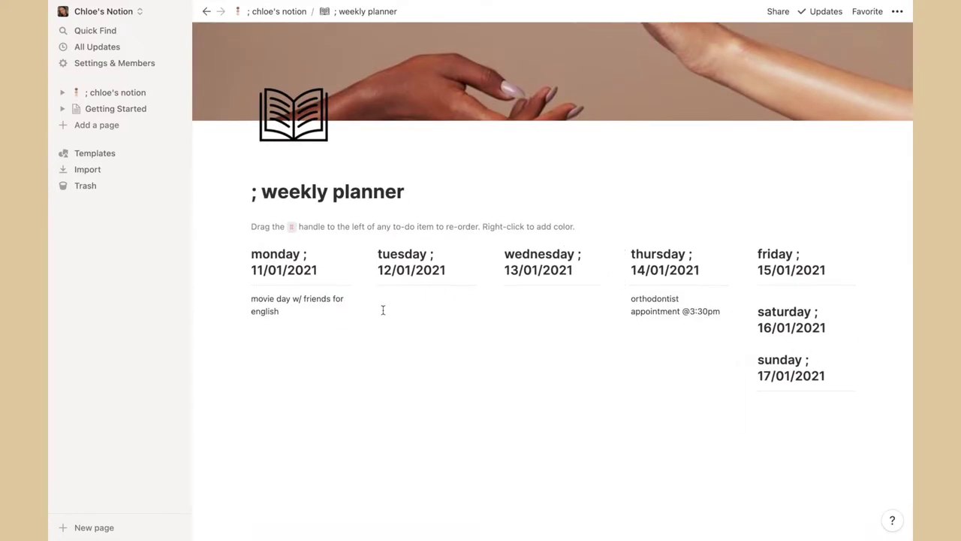
left_click_drag(288, 319, 255, 313)
scroll(383, 353, "up", 2)
left_click(383, 353)
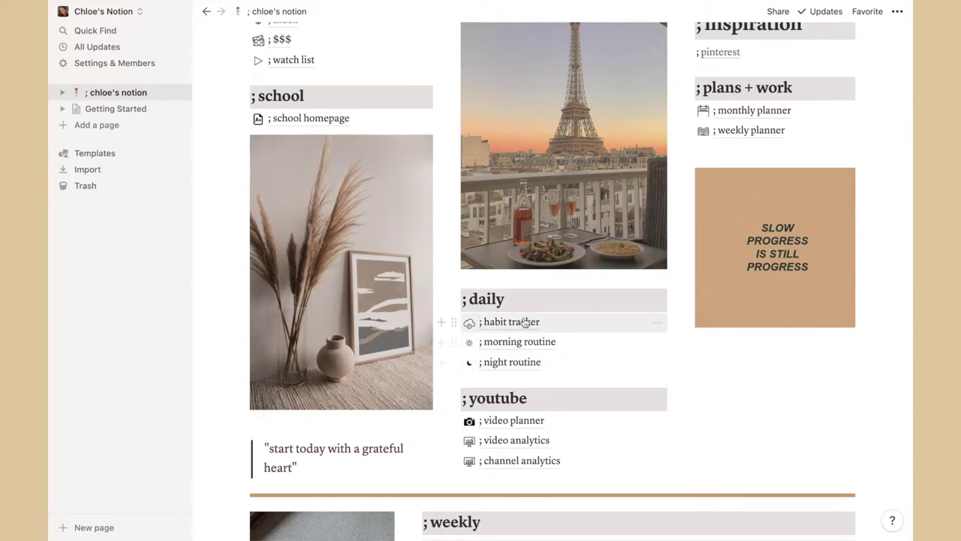
- Open the habit tracker, preview cover images without changing them, add a blank entry, then open morning routine
left_click(518, 323)
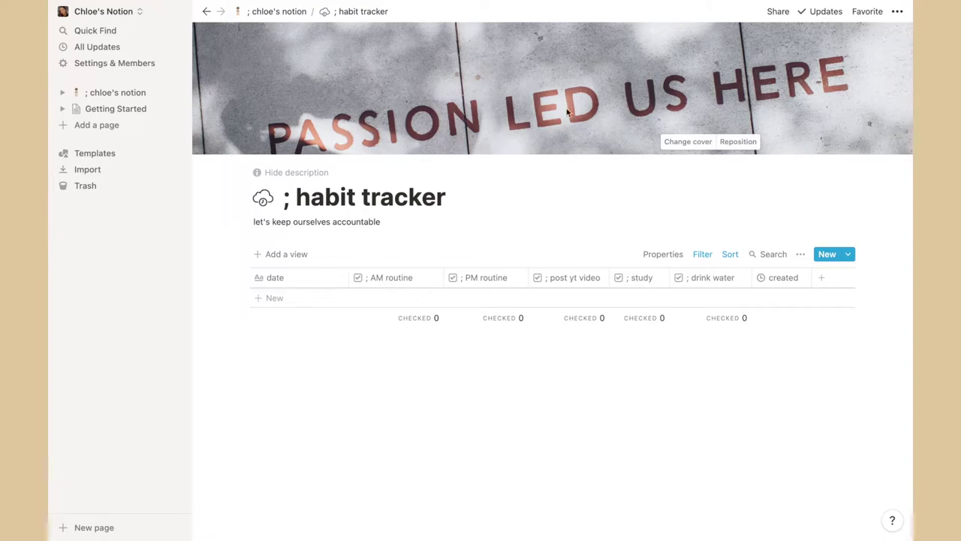
left_click(689, 140)
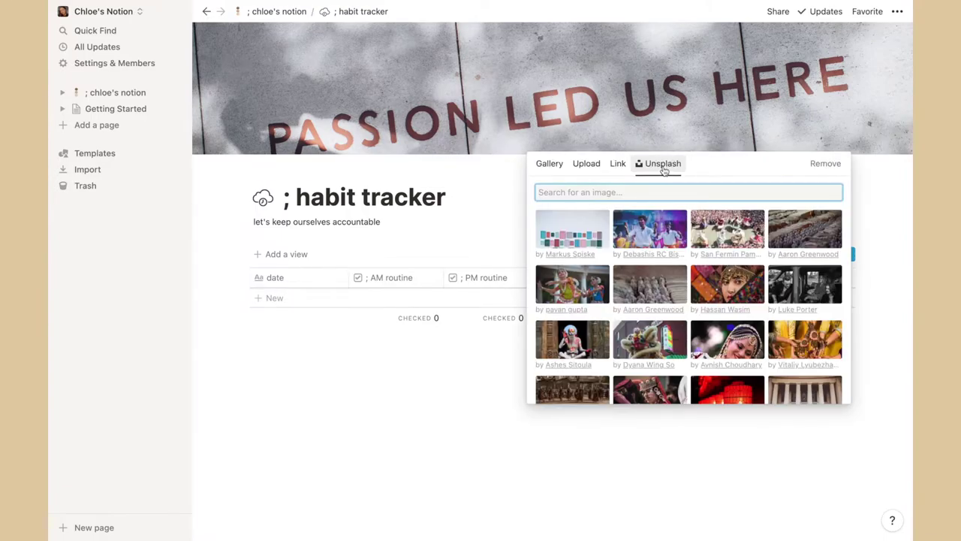
left_click(478, 203)
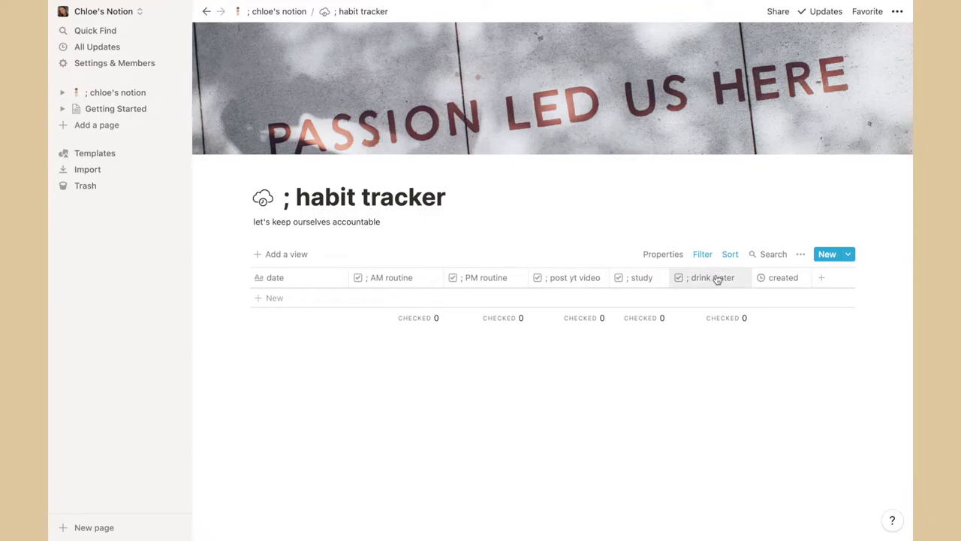
left_click(274, 298)
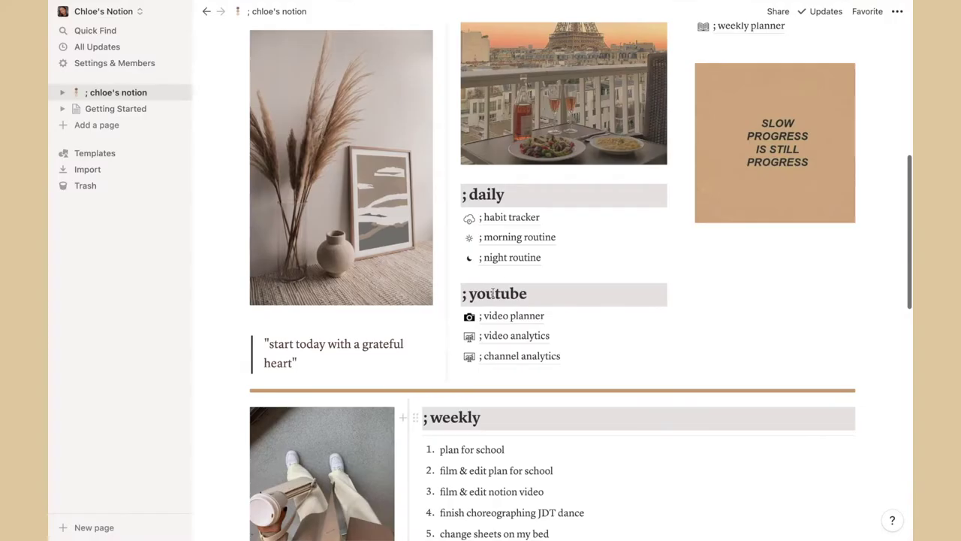
left_click(520, 237)
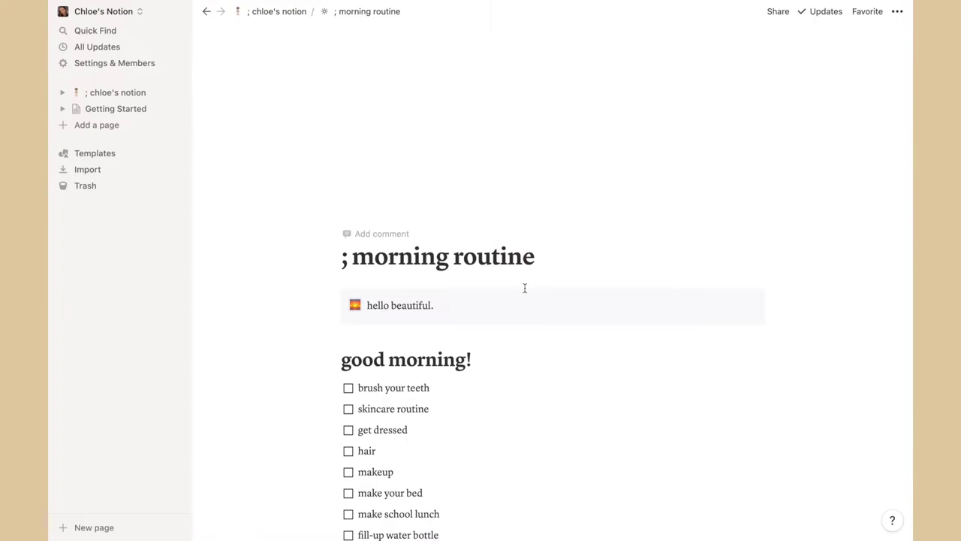
- Review the morning routine's 'hello beautiful.' callout and checklist, then open the night routine page
scroll(501, 380, "down", 5)
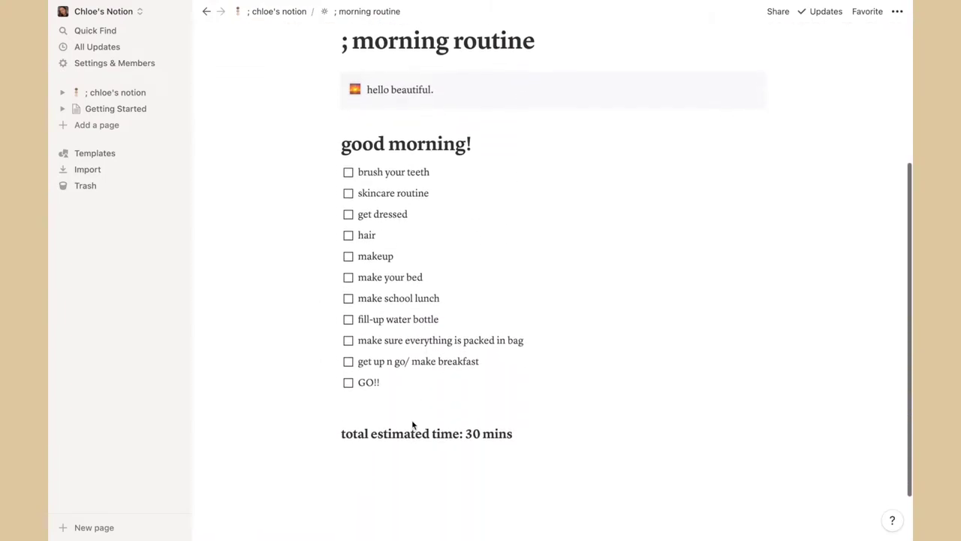
scroll(439, 426, "up", 2)
scroll(412, 425, "up", 3)
scroll(450, 406, "down", 5)
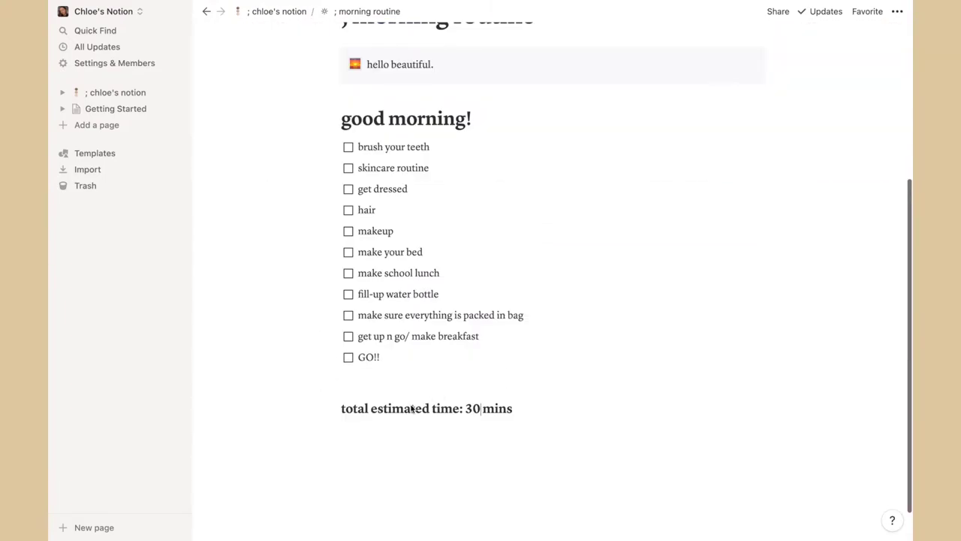
left_click(494, 399)
scroll(504, 351, "up", 5)
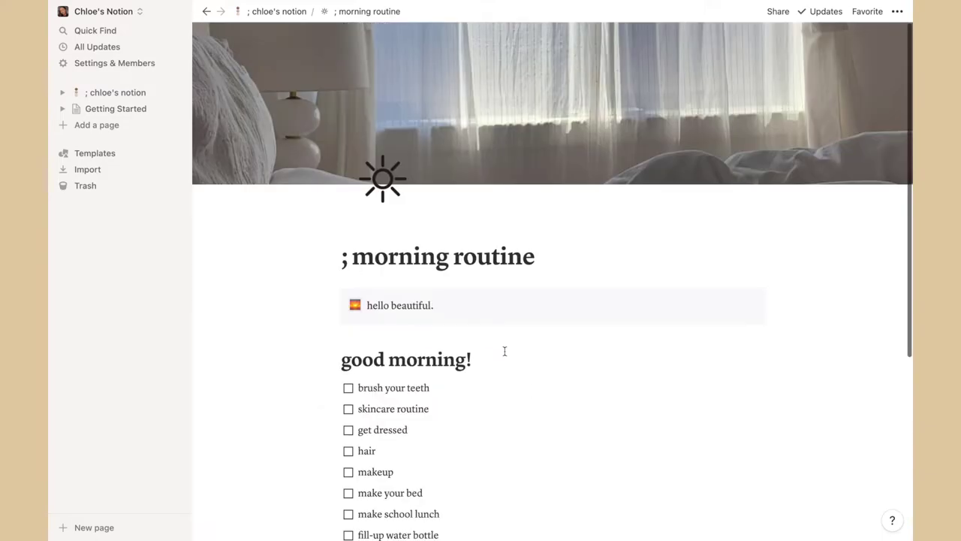
left_click_drag(457, 301, 368, 305)
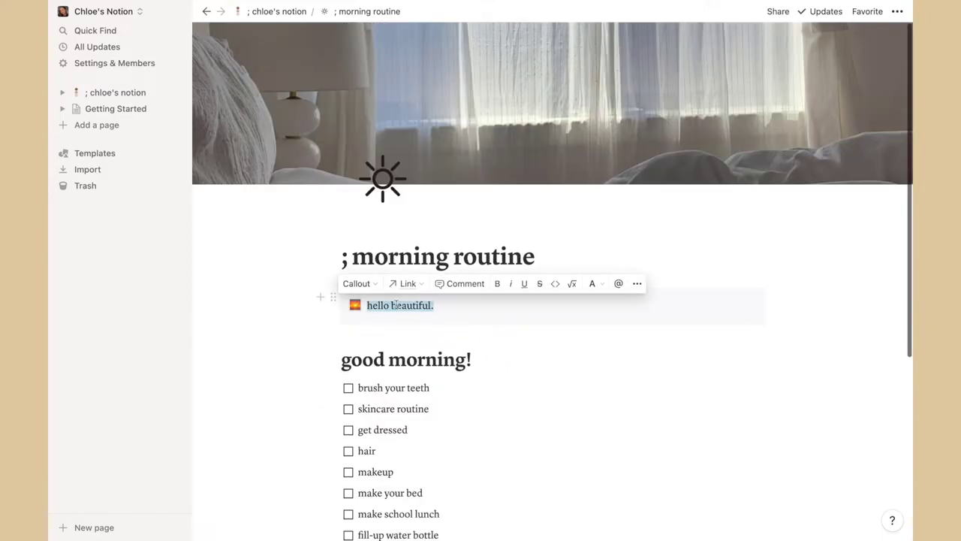
left_click(459, 311)
left_click(342, 257)
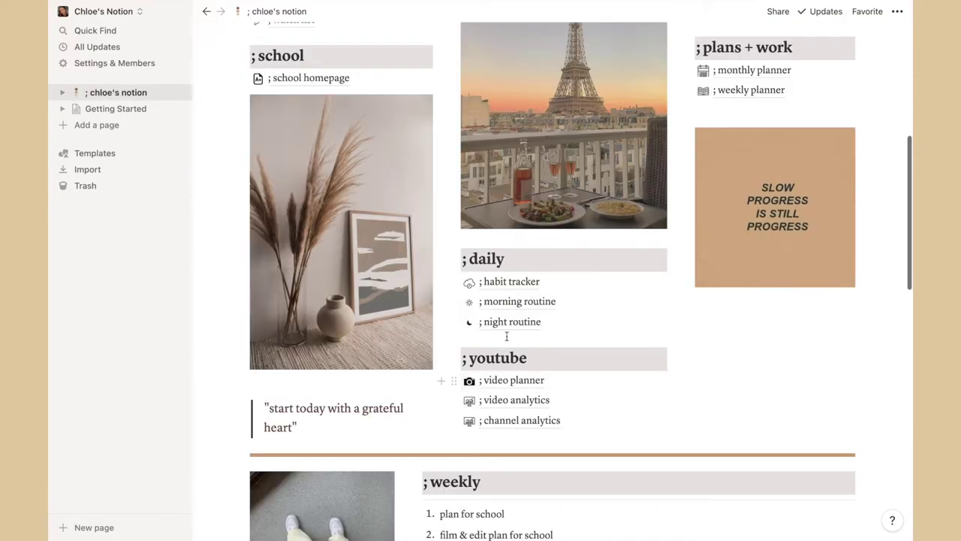
left_click(513, 322)
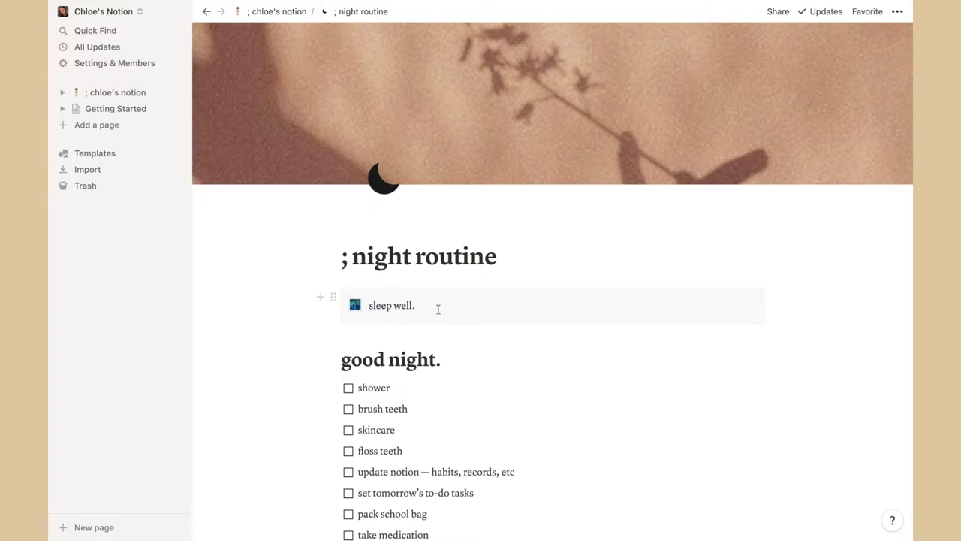
- Scroll through the night routine checklist and highlight its 'estimated time: 1 hour' line
scroll(438, 309, "down", 3)
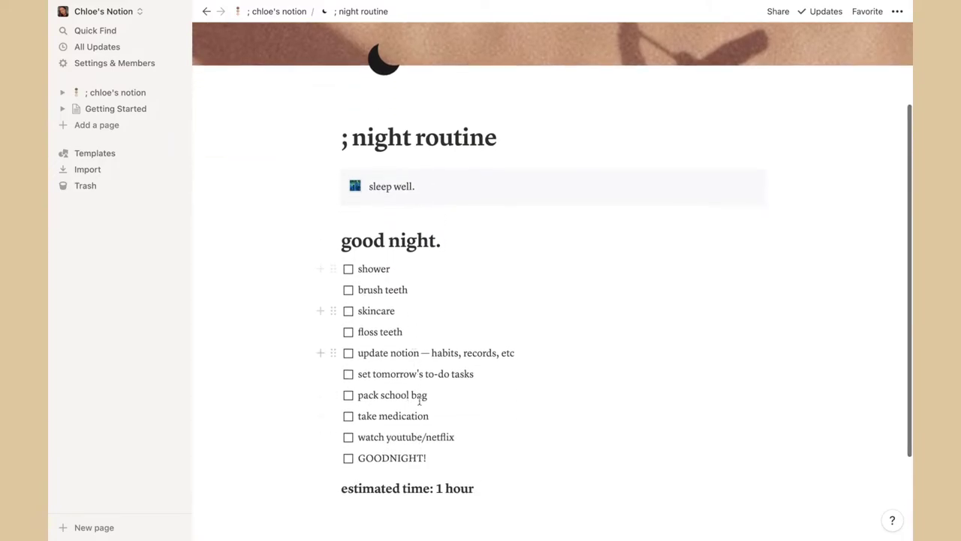
scroll(419, 401, "down", 1)
left_click_drag(438, 436, 511, 438)
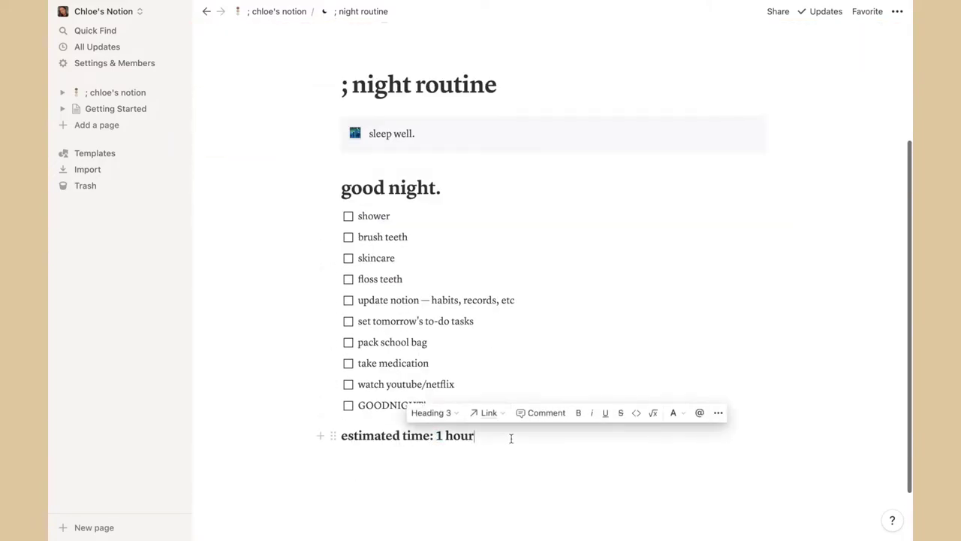
scroll(511, 438, "up", 4)
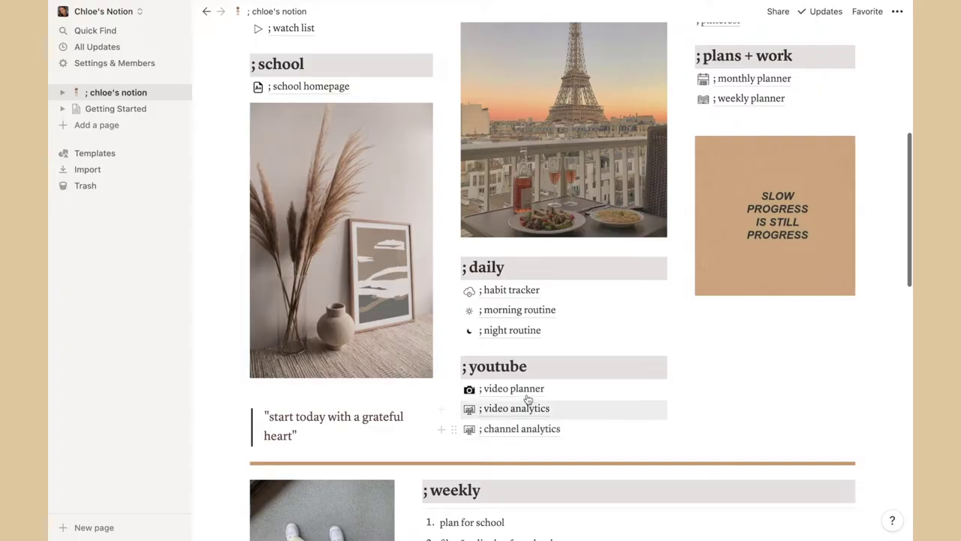
- Open the video planner and browse its schedule, leaving the covid vlog's edited checkbox unchanged
left_click(528, 392)
scroll(395, 340, "down", 1)
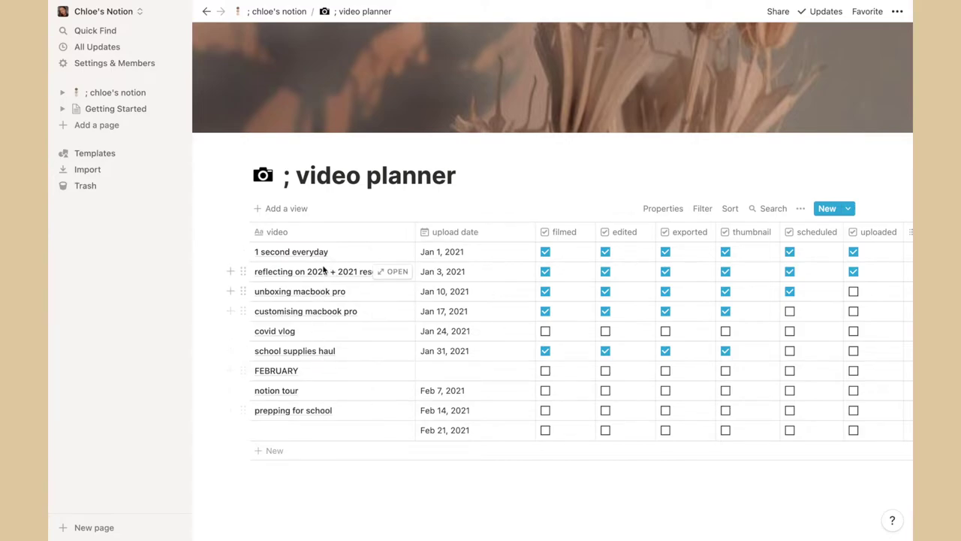
scroll(545, 371, "down", 1)
scroll(506, 376, "right", 5)
scroll(503, 376, "left", 2)
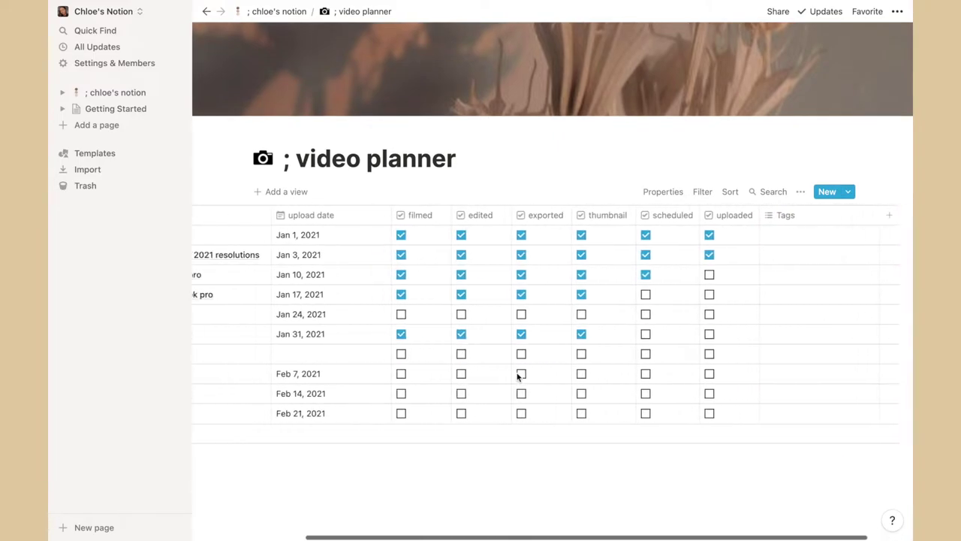
left_click(487, 314)
left_click(486, 314)
scroll(488, 317, "left", 3)
left_click(343, 416)
key("Escape")
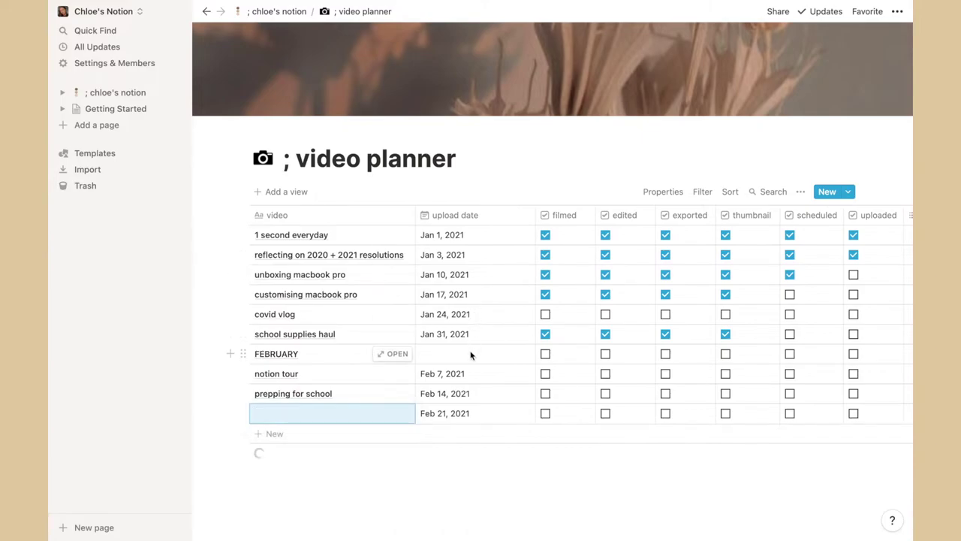
- Set the notion tour video's upload date to Feb 7, 2021 and return to the dashboard
left_click(471, 353)
left_click(451, 373)
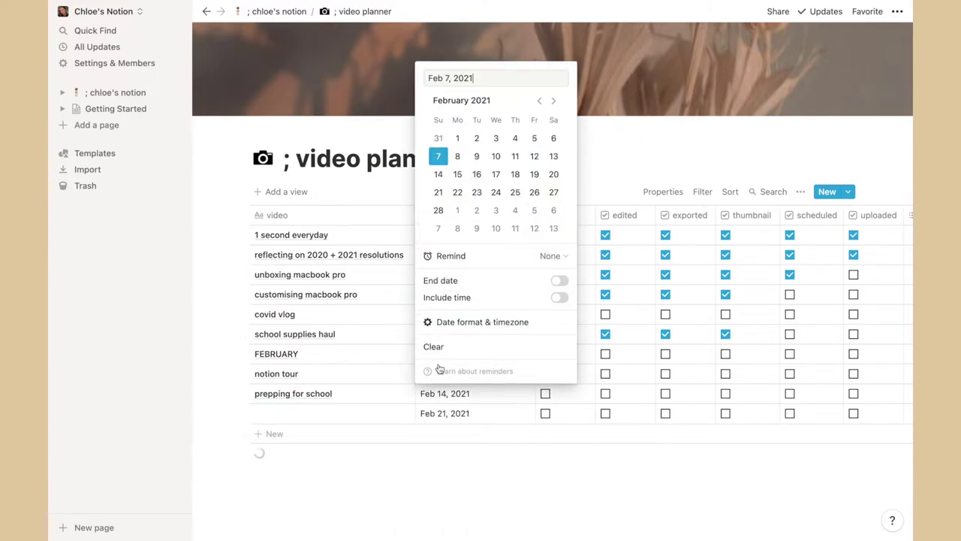
left_click(553, 256)
key("Escape")
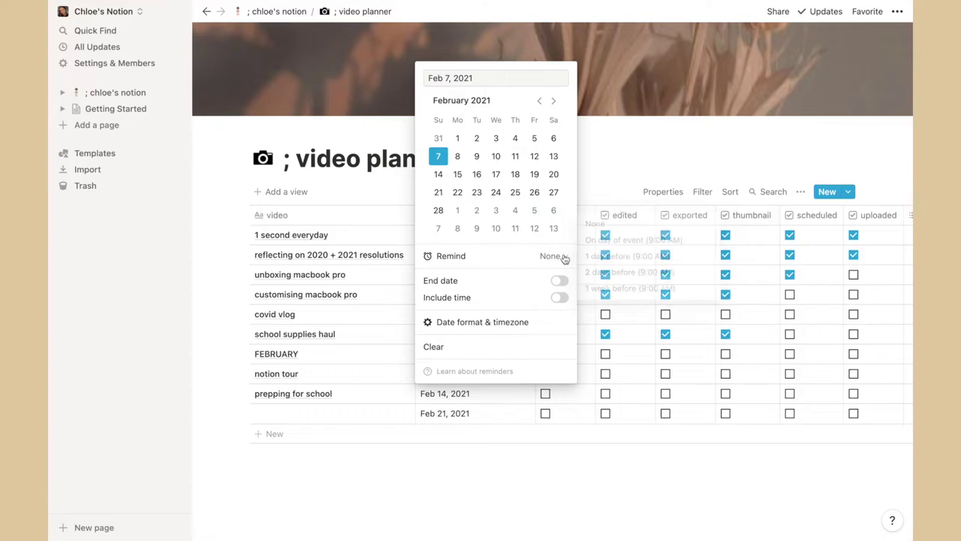
key("Escape")
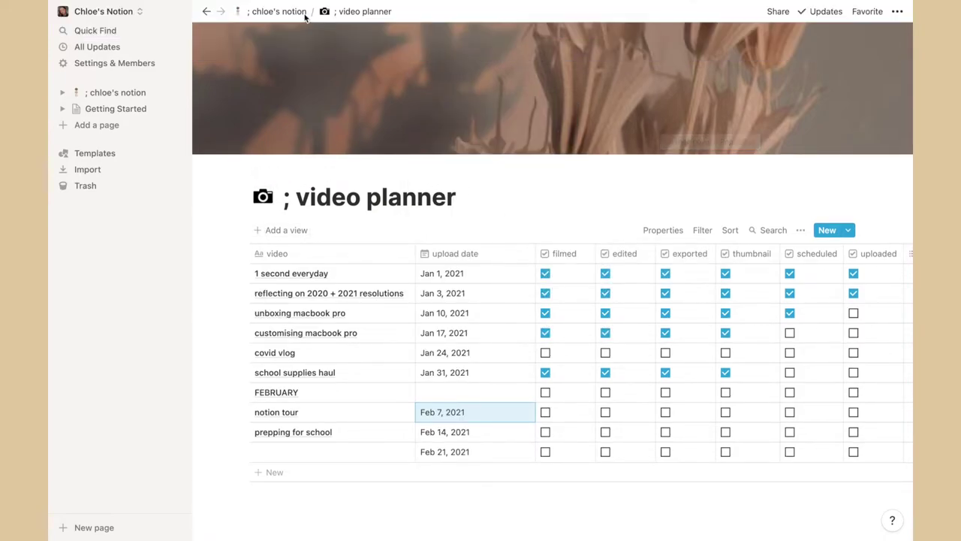
left_click(279, 12)
scroll(586, 387, "down", 2)
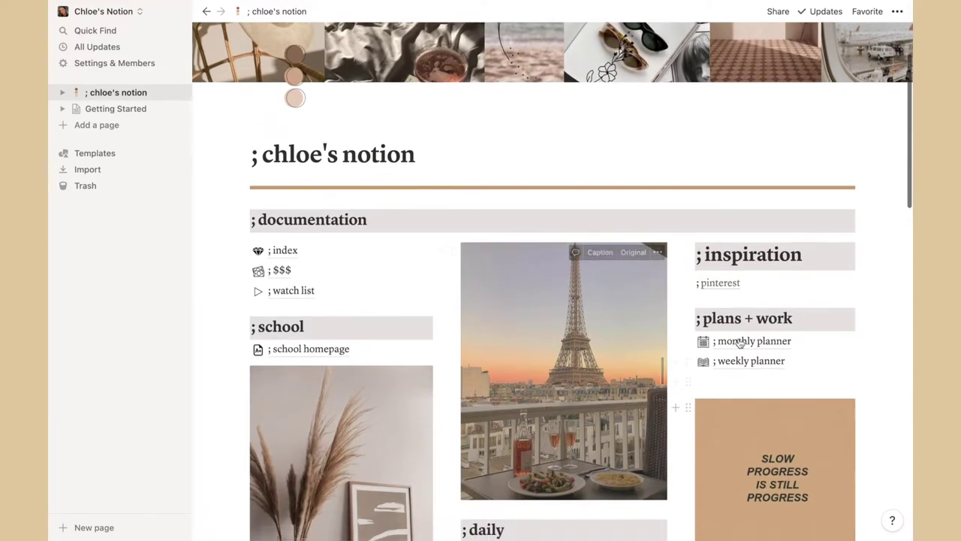
scroll(570, 350, "down", 3)
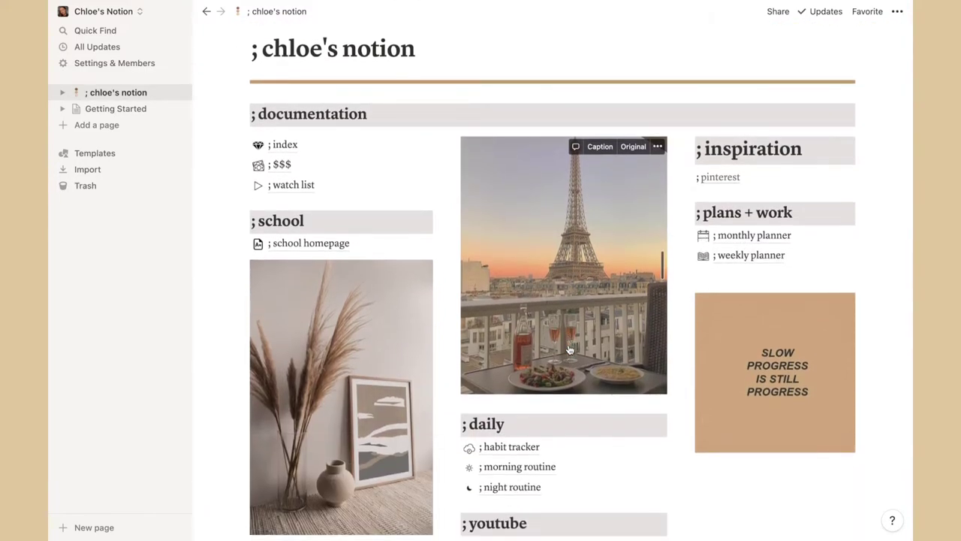
scroll(569, 350, "down", 4)
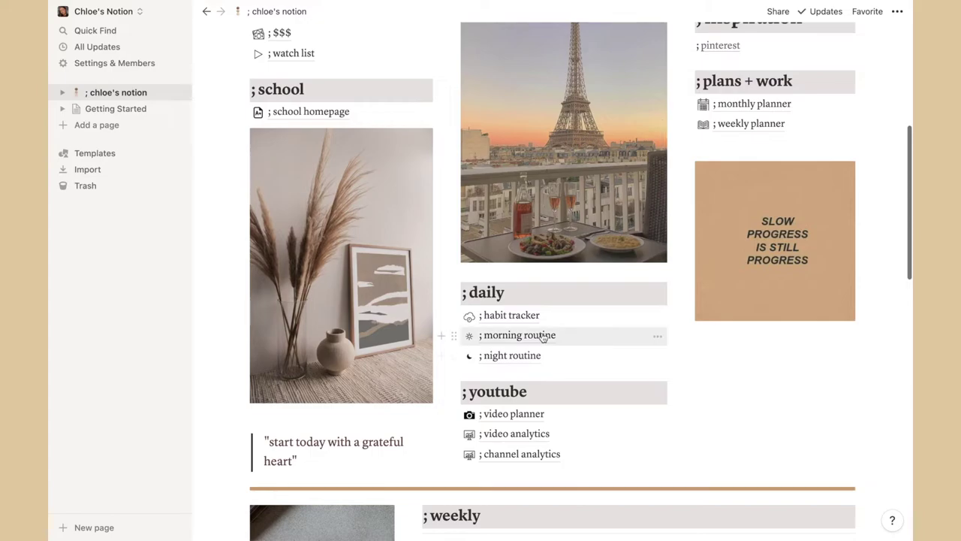
left_click(533, 415)
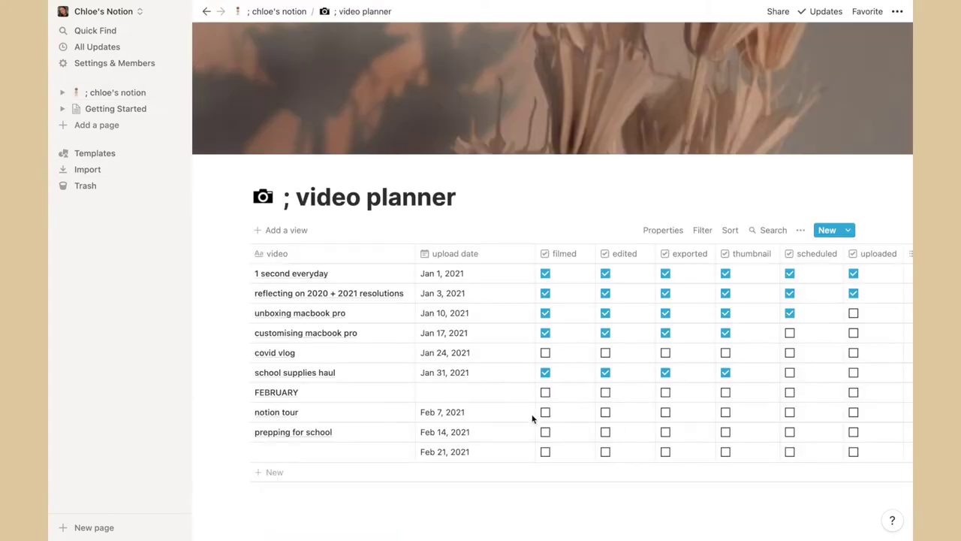
left_click(555, 253)
left_click(541, 280)
mouse_move(581, 313)
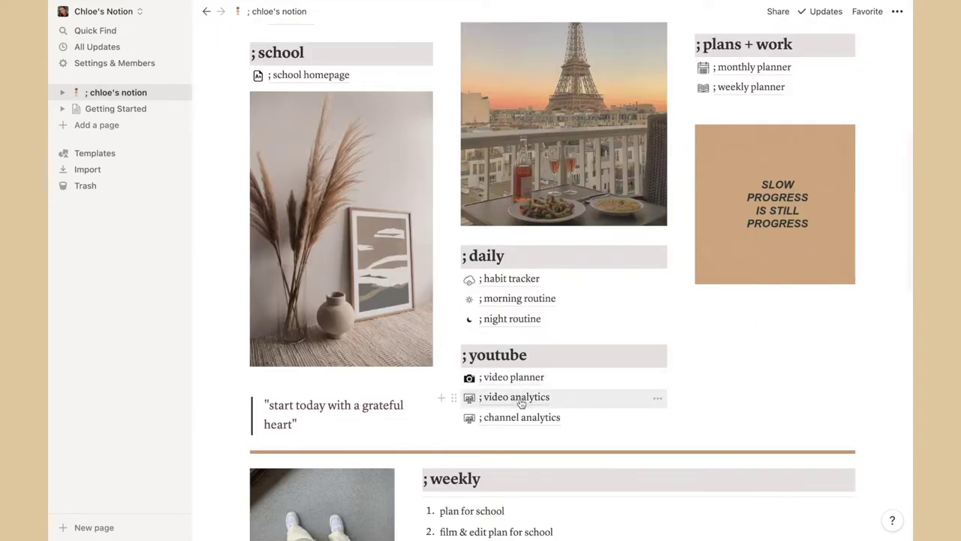
left_click(517, 397)
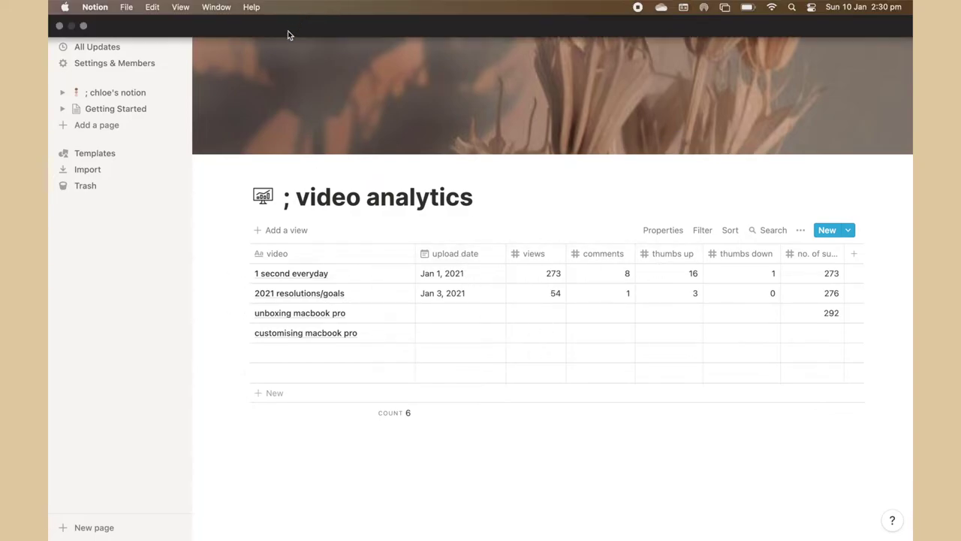
key("super+bracketleft")
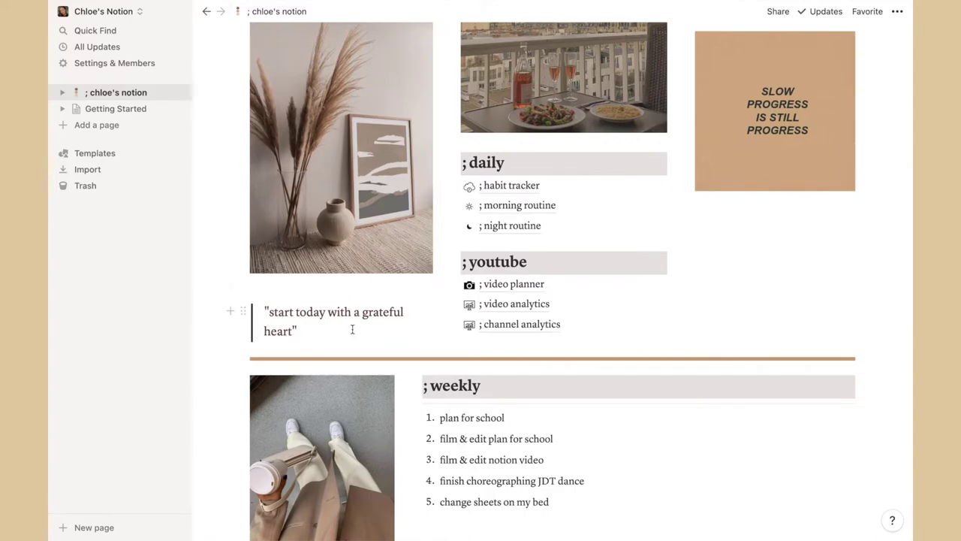
- Change the monthly to do priority column's property type from multi-select to Select
scroll(353, 329, "down", 4)
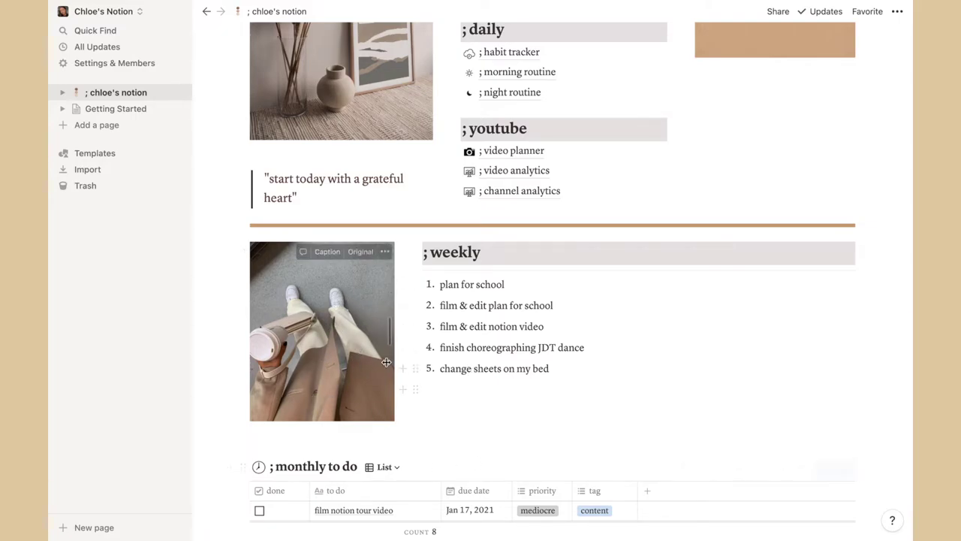
scroll(537, 349, "down", 5)
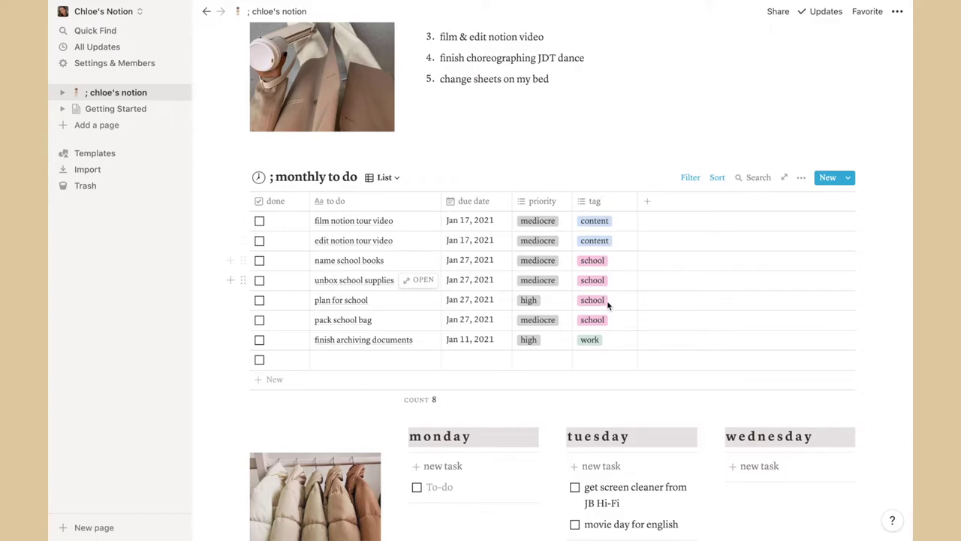
scroll(607, 343, "up", 1)
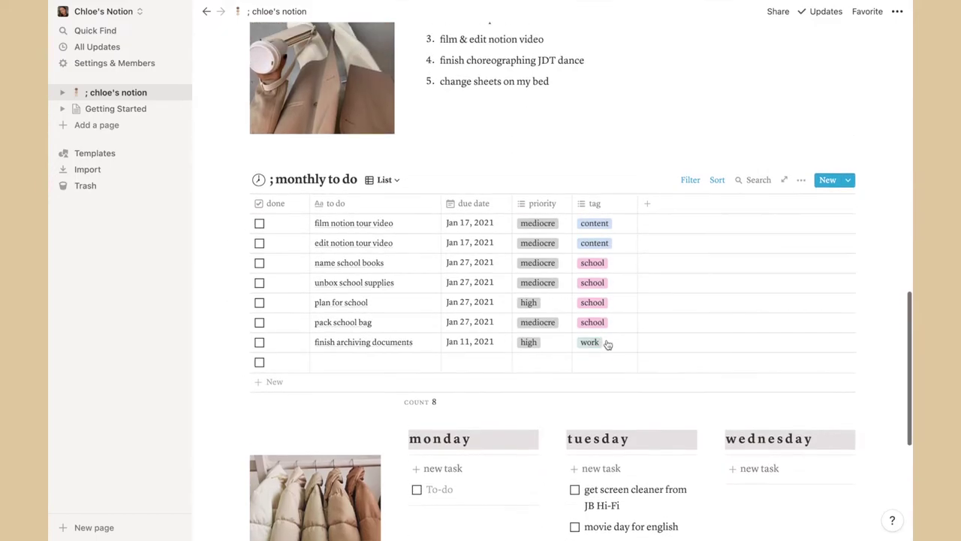
left_click(541, 203)
left_click(541, 208)
left_click(540, 204)
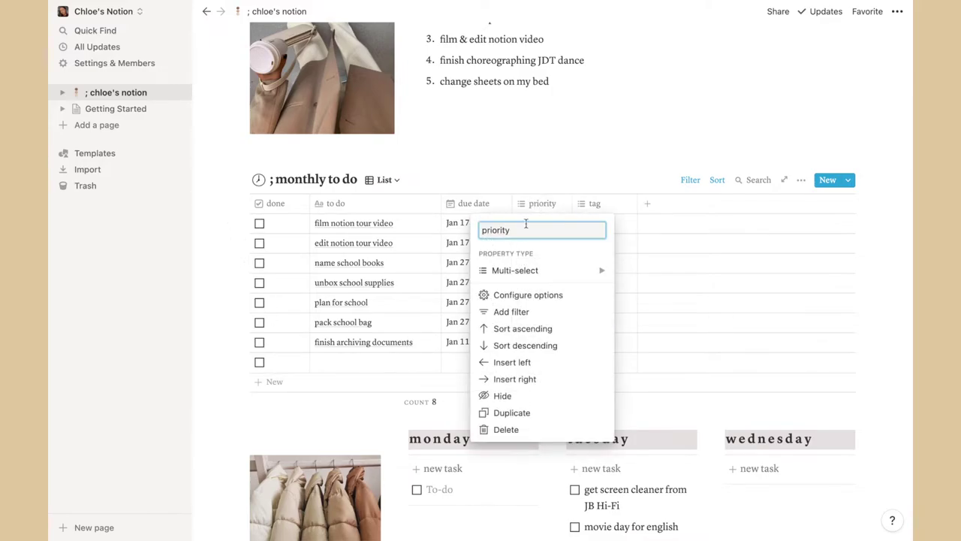
left_click(526, 271)
left_click(526, 346)
left_click(573, 176)
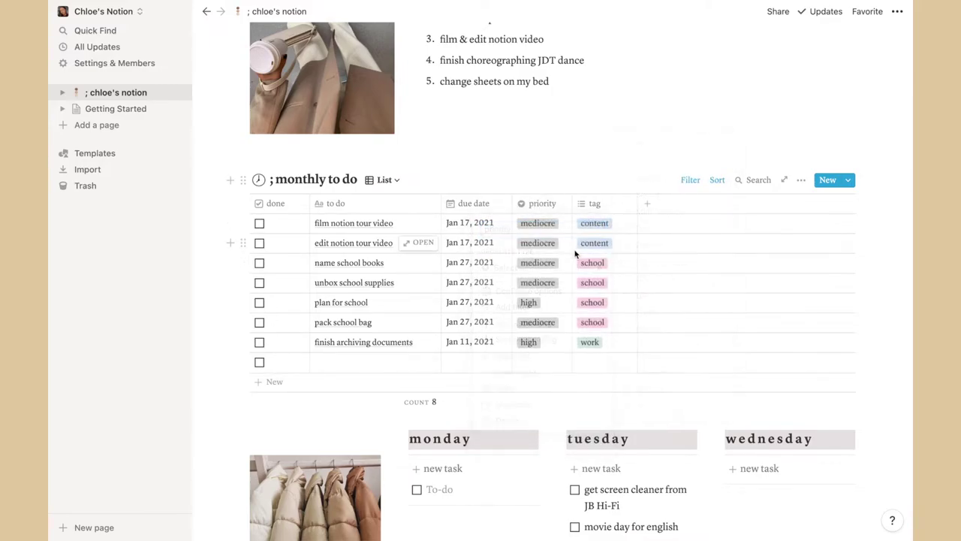
- Inspect the first task's priority options, including very low, without changing the value
left_click(552, 224)
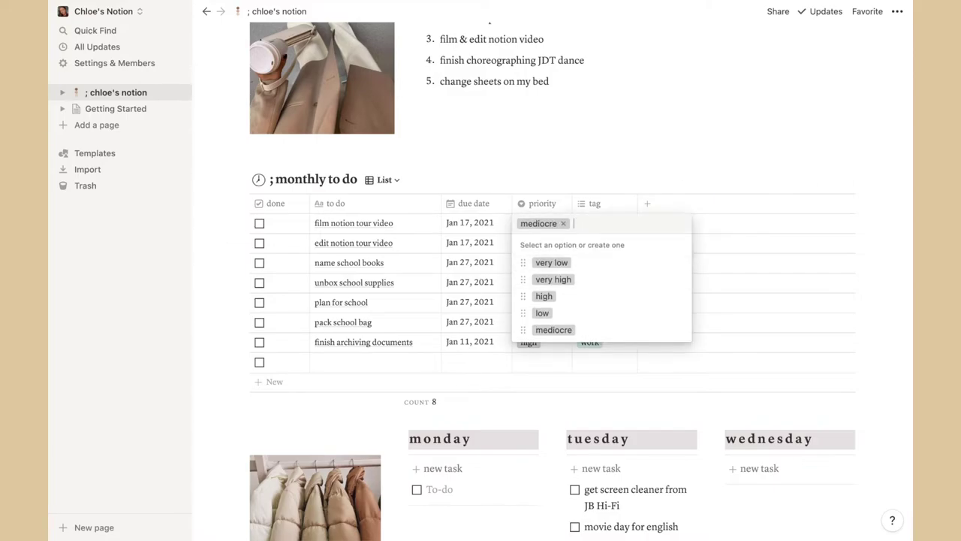
type("bbvbw")
key("BackSpace")
key("BackSpace")
key("BackSpace")
key("BackSpace")
key("BackSpace")
left_click(679, 263)
left_click(623, 118)
scroll(518, 428, "down", 5)
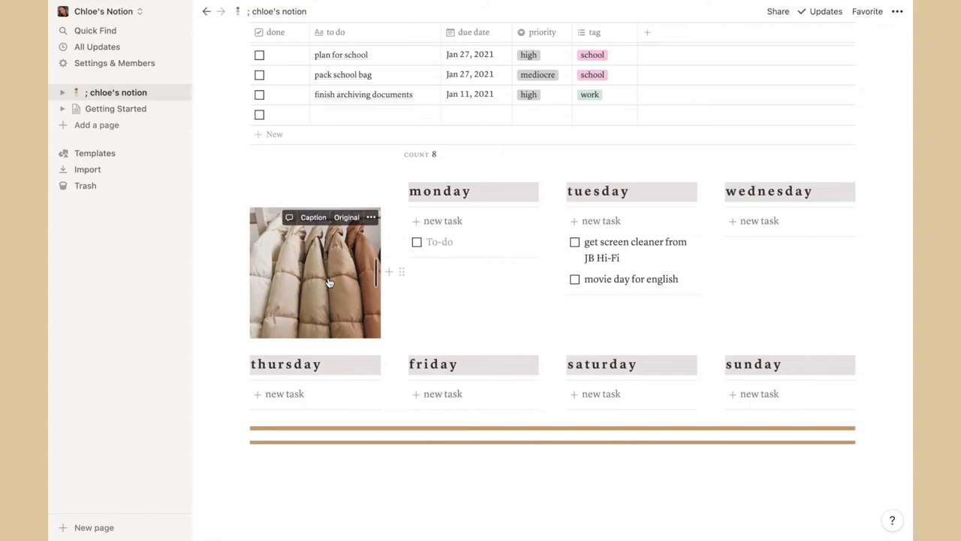
scroll(476, 479, "down", 2)
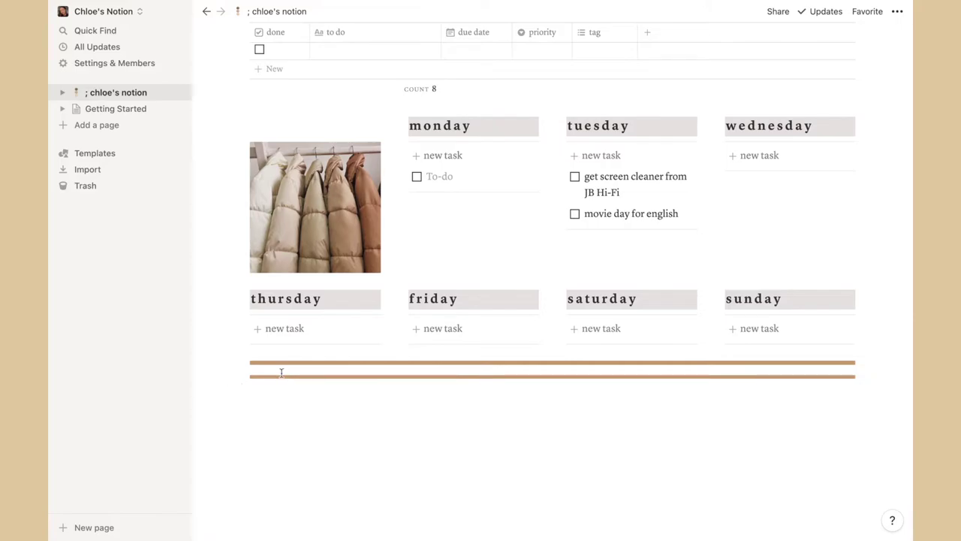
scroll(318, 365, "up", 15)
scroll(318, 414, "down", 5)
scroll(318, 425, "down", 7)
scroll(317, 425, "up", 2)
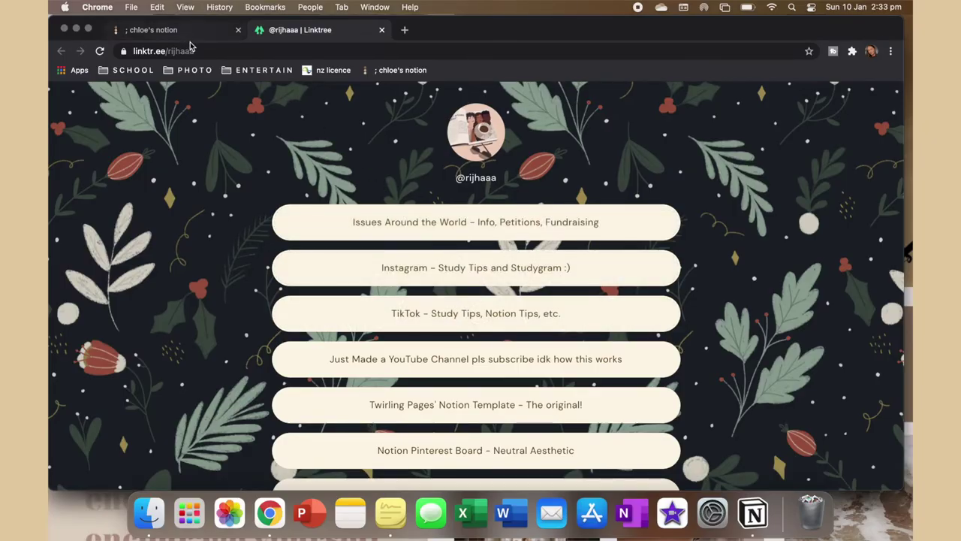
- Scroll the Linktree page and open the Neutral Notion Template link in a new tab
left_click(190, 50)
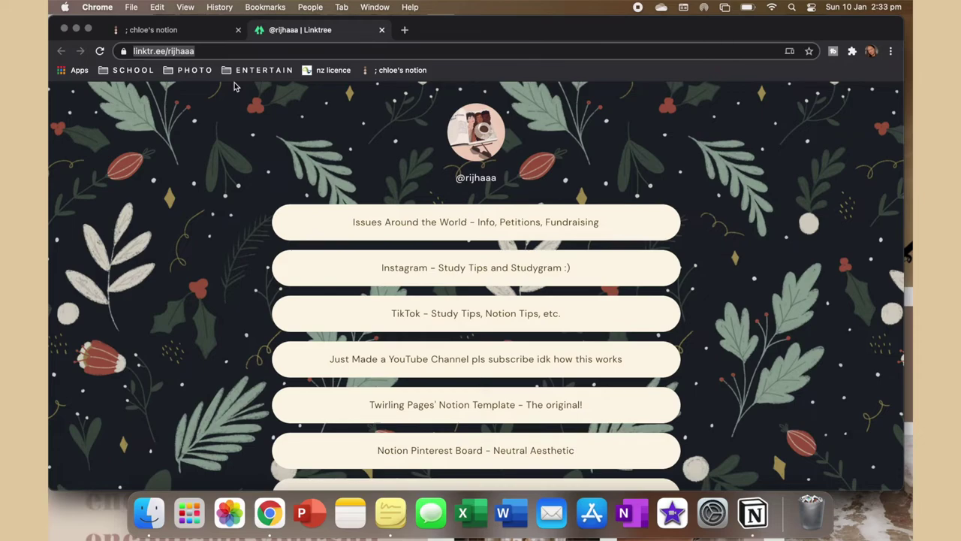
left_click(233, 86)
scroll(376, 263, "down", 5)
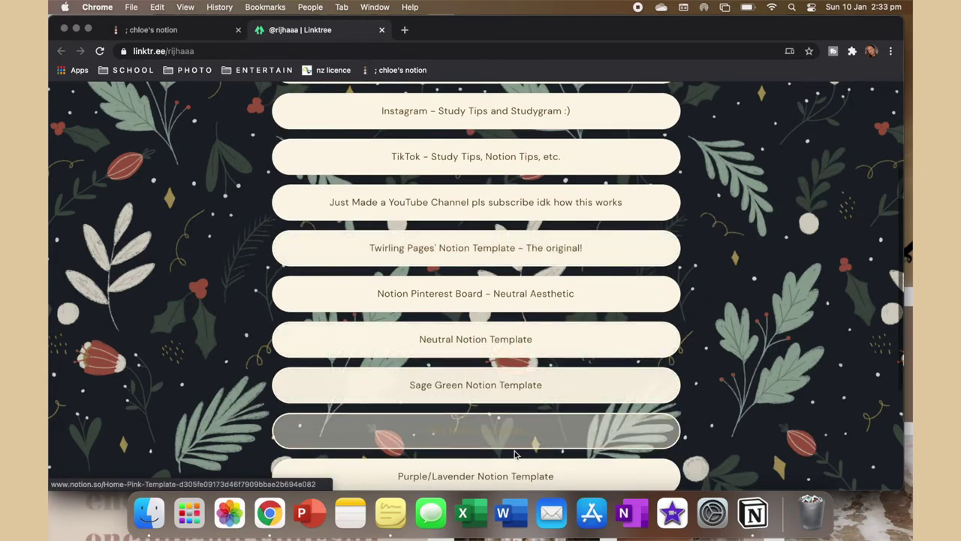
left_click(501, 346)
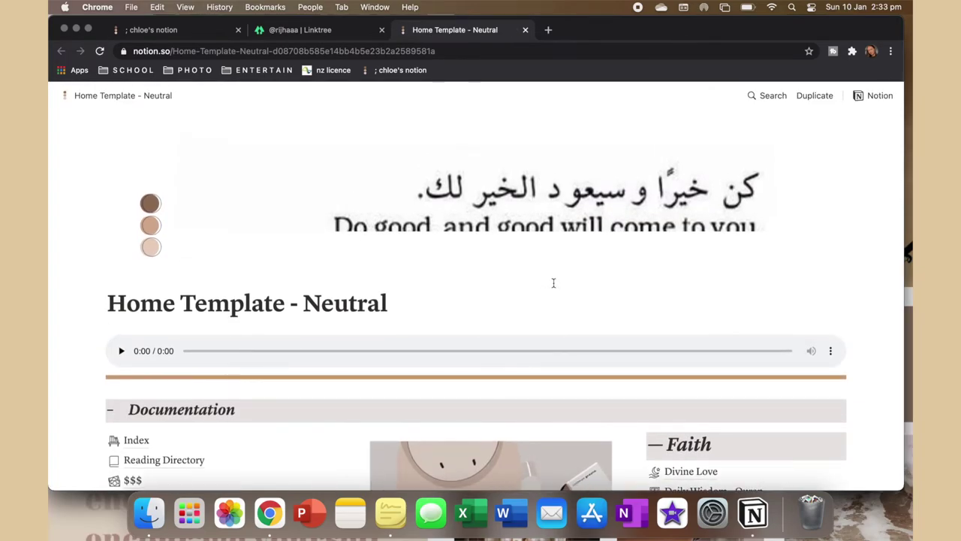
- Duplicate the shared Home Template - Neutral page into your own Notion workspace
scroll(554, 283, "down", 2)
scroll(553, 282, "up", 2)
left_click(815, 100)
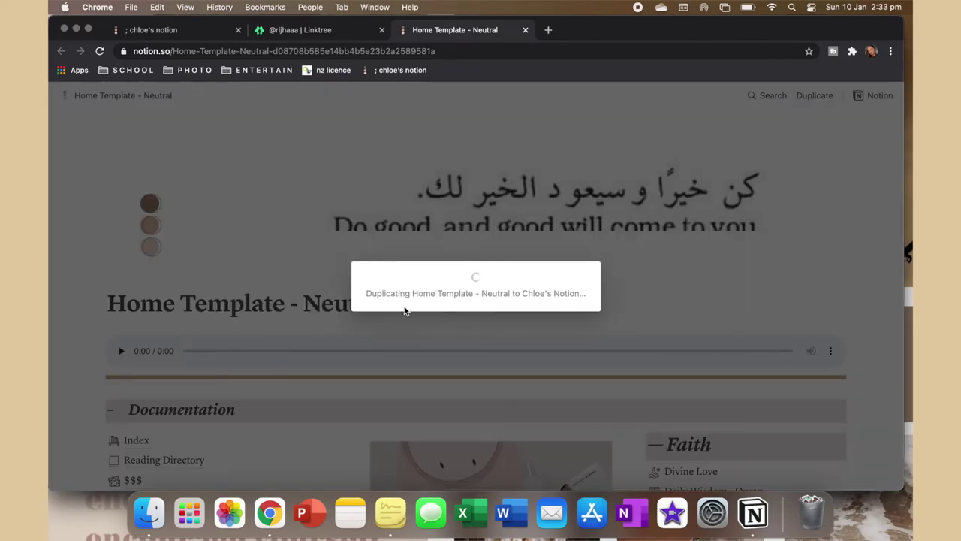